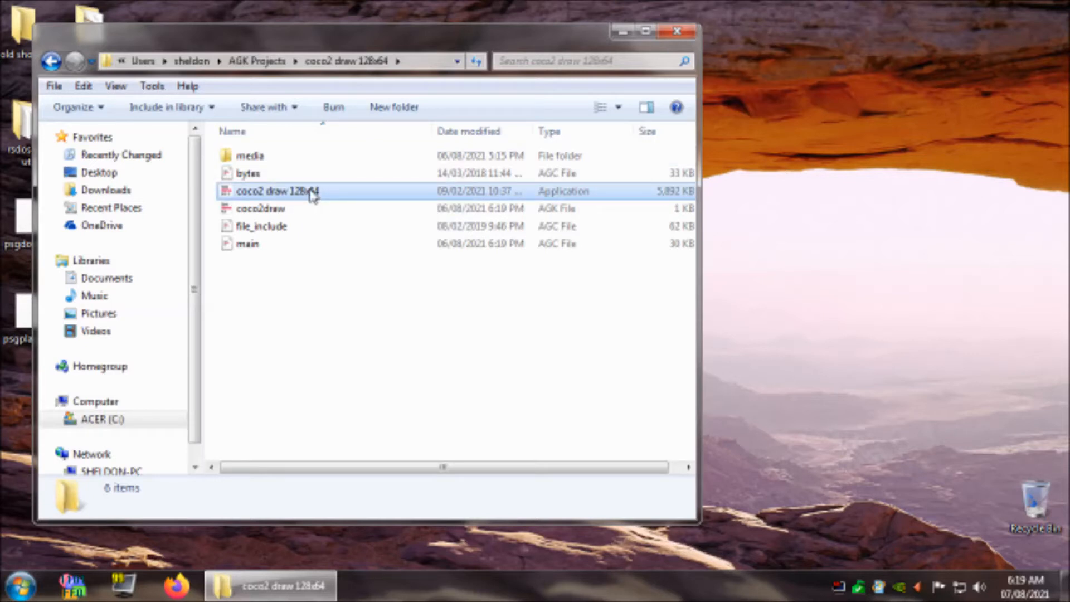
- Launch the coco2 draw 128x64 application and plot two vertically adjacent pixels in yellow Color 2
double_click(309, 193)
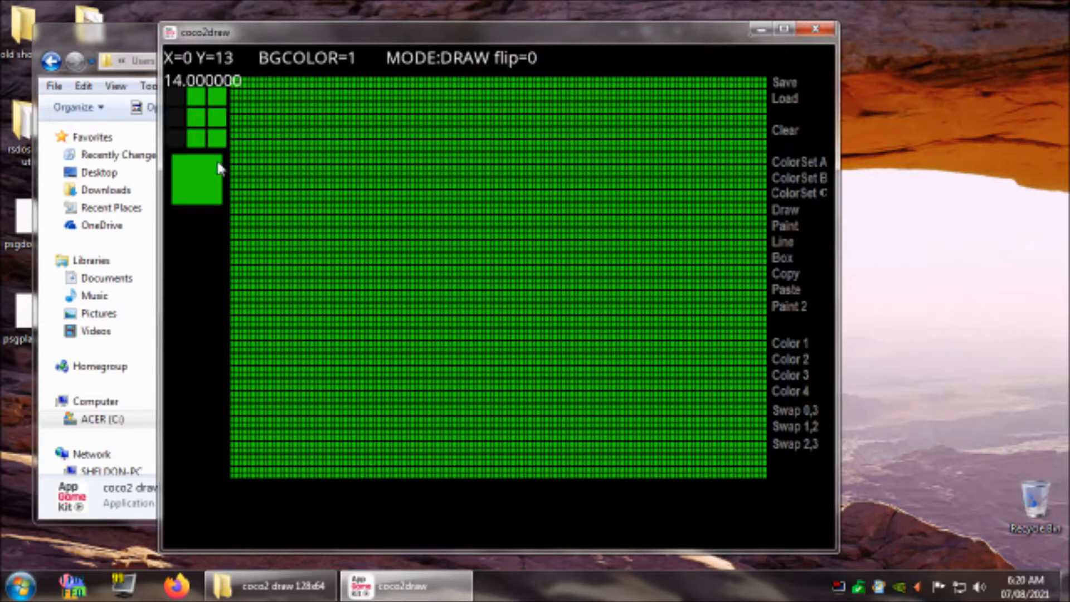
click(800, 363)
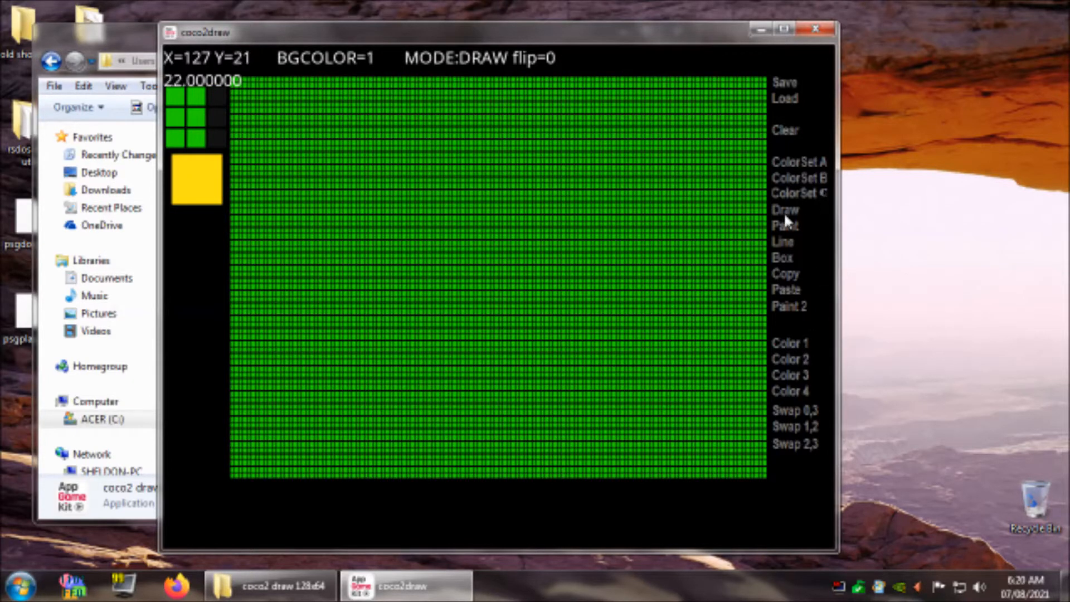
click(374, 181)
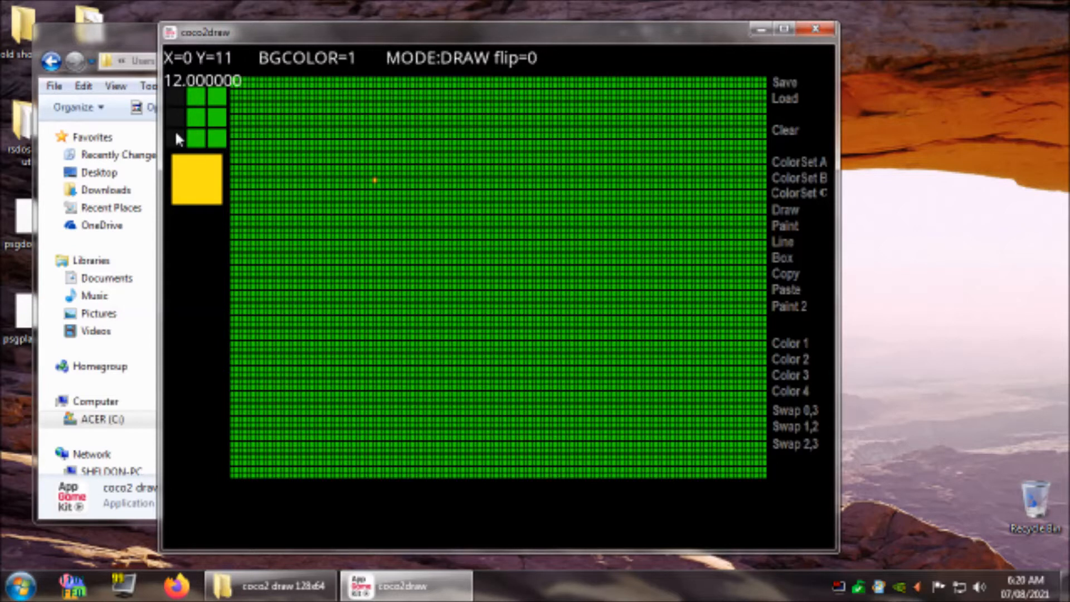
click(375, 186)
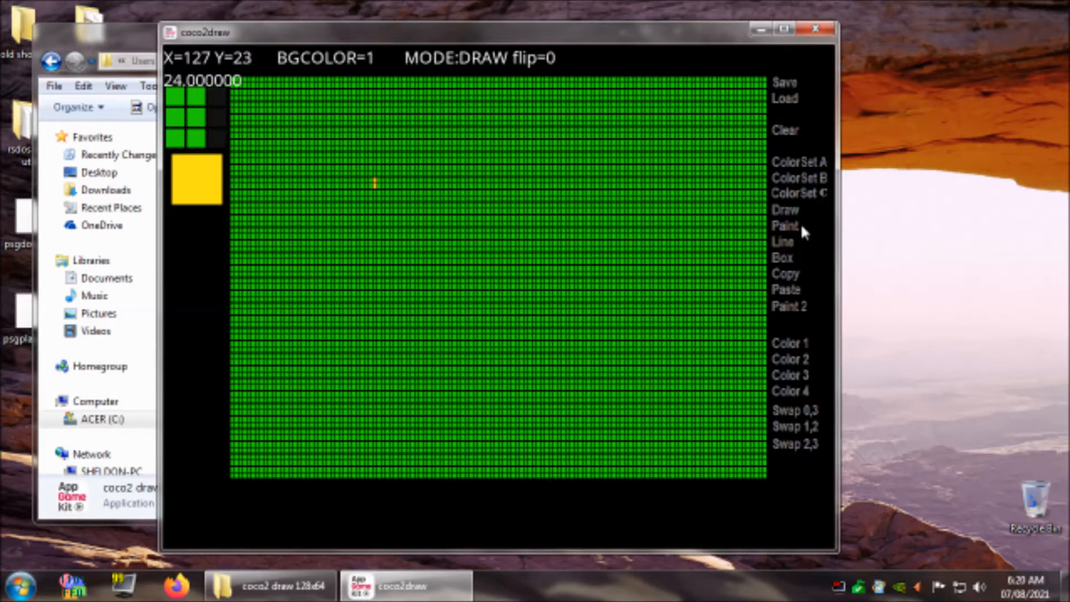
- Draw a red Color 4 box starting at about X=35, Y=16 and a slightly smaller yellow Color 2 box nested inside it
click(783, 260)
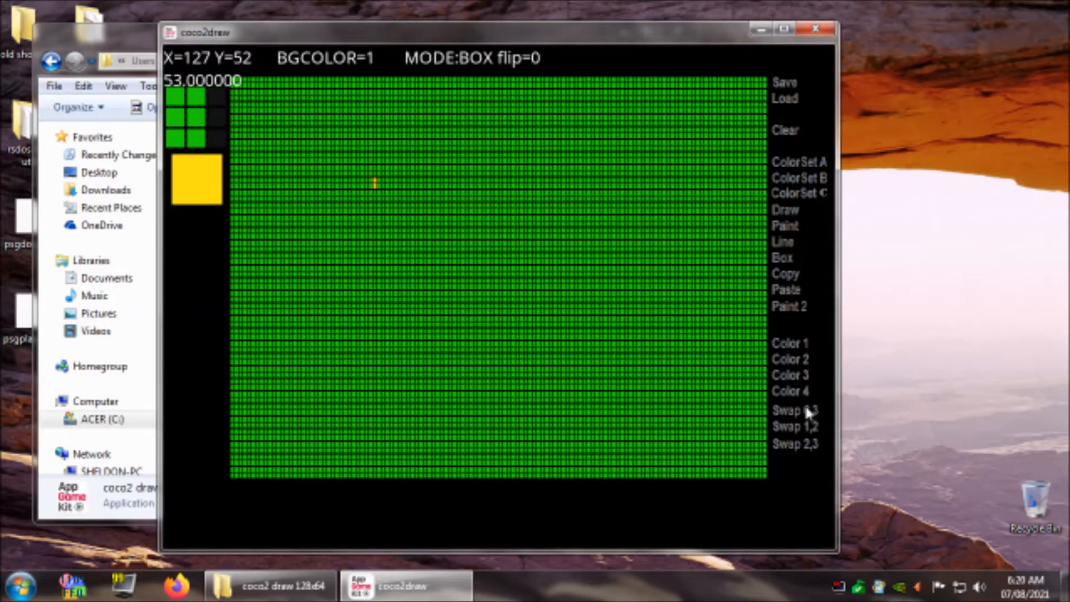
click(794, 376)
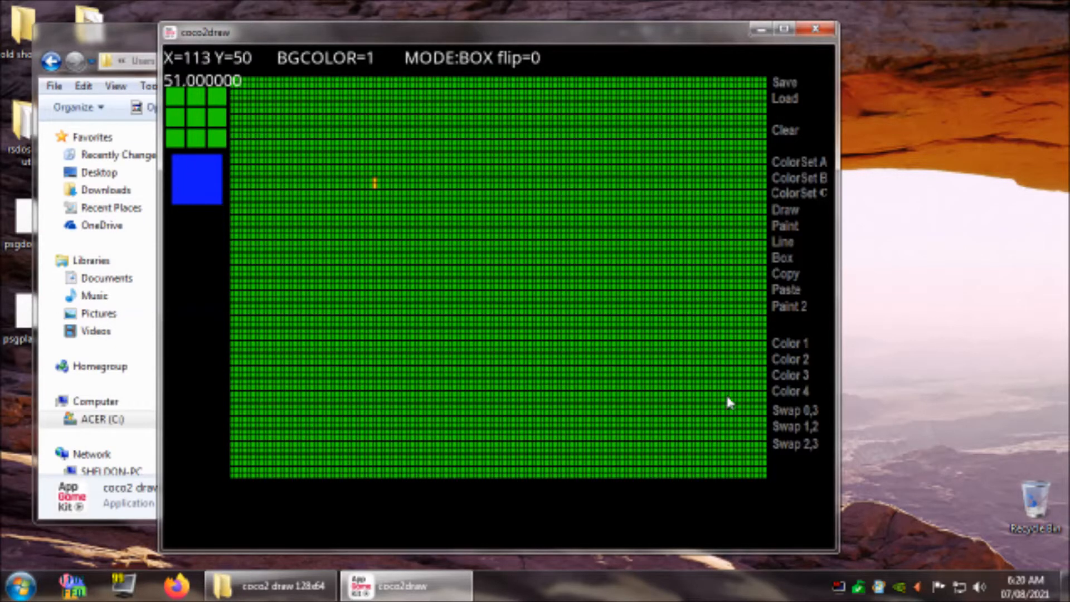
click(804, 390)
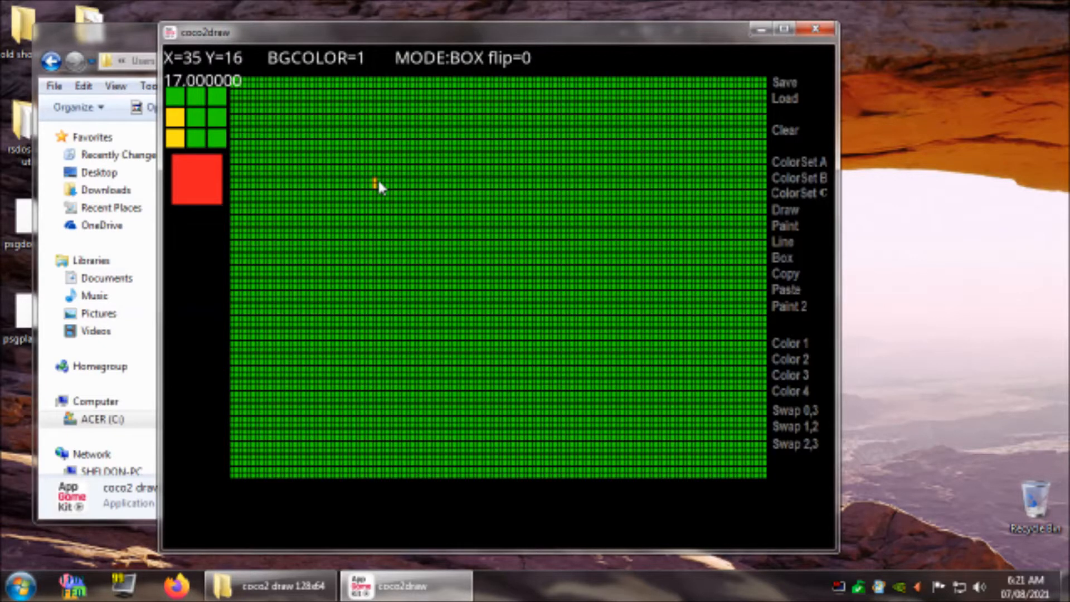
drag(377, 181, 550, 304)
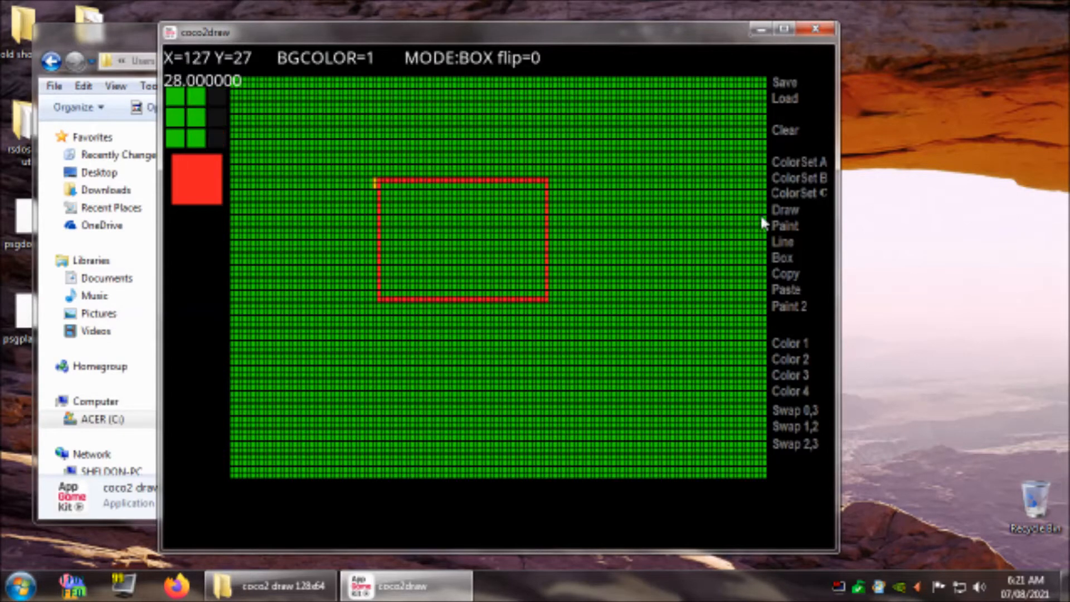
click(801, 362)
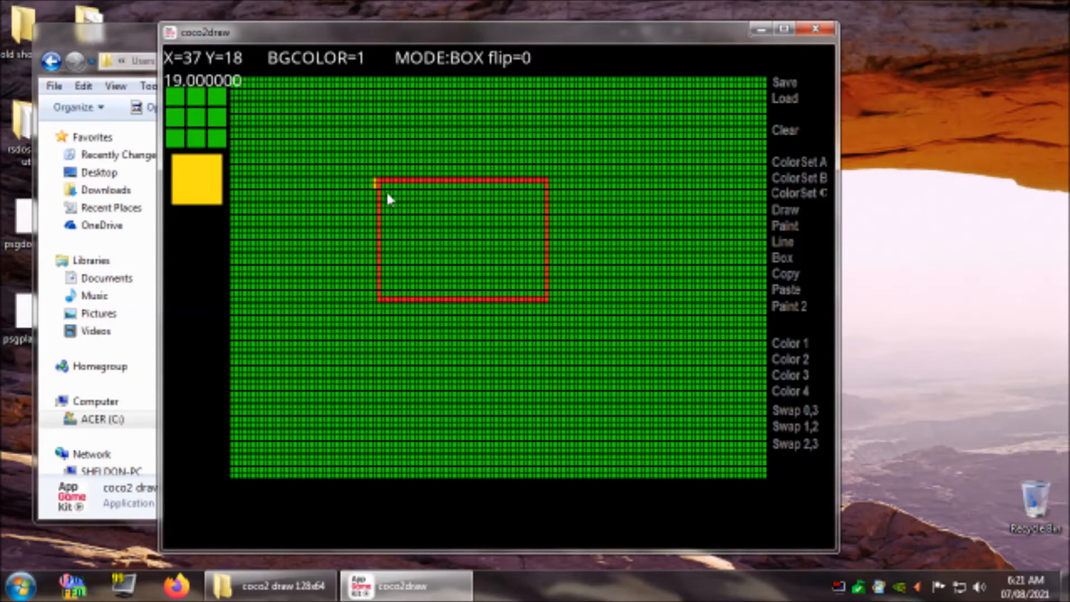
drag(386, 191, 541, 291)
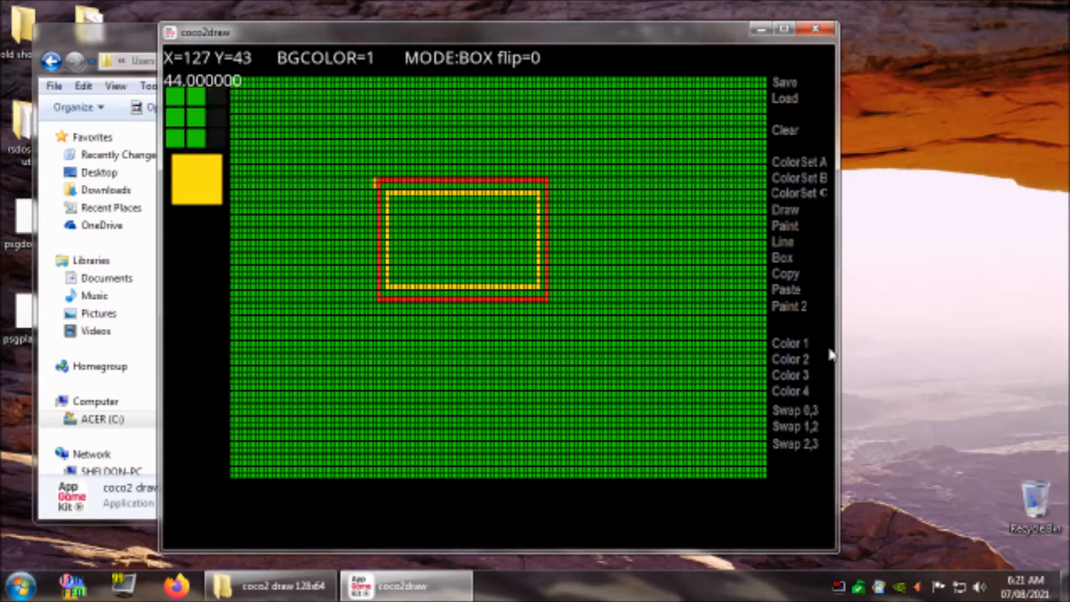
- Draw two crossing diagonal lines in blue Color 3 between the opposite inner corners of the yellow box
click(780, 243)
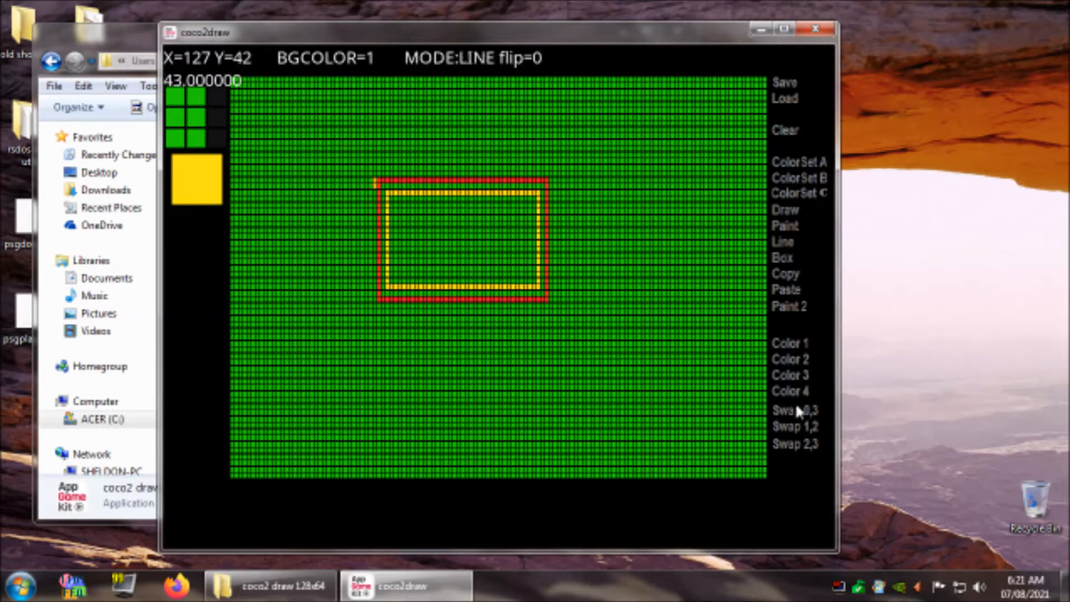
click(801, 389)
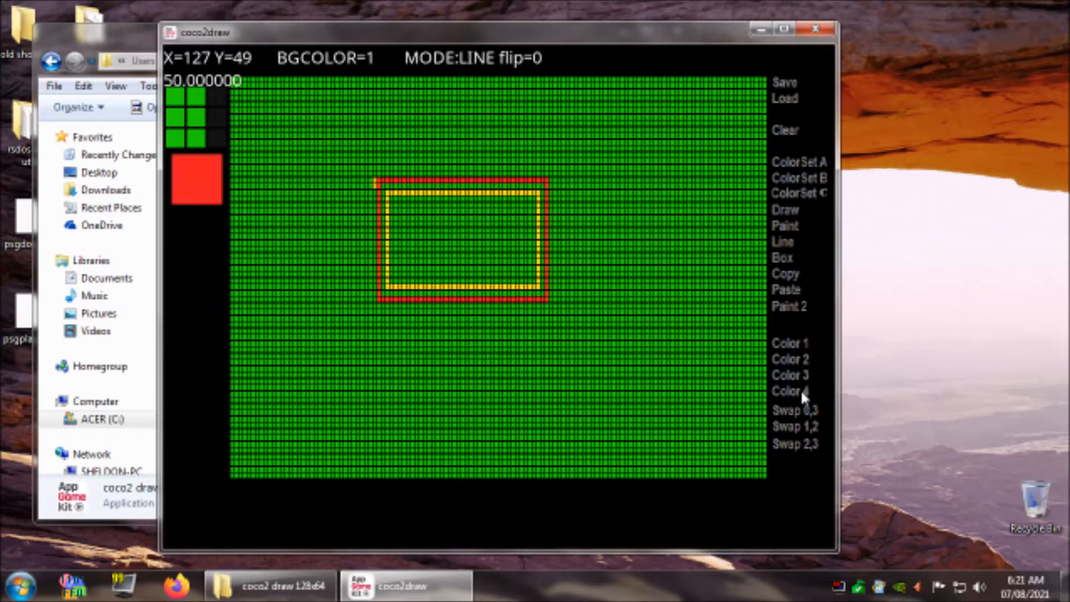
click(796, 353)
click(797, 343)
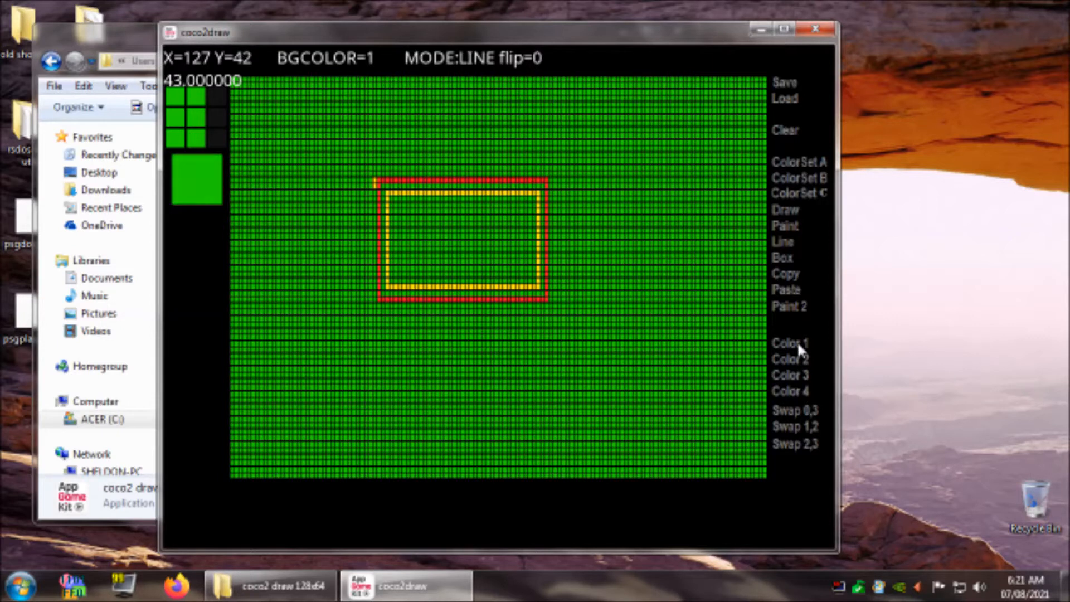
click(798, 361)
click(795, 372)
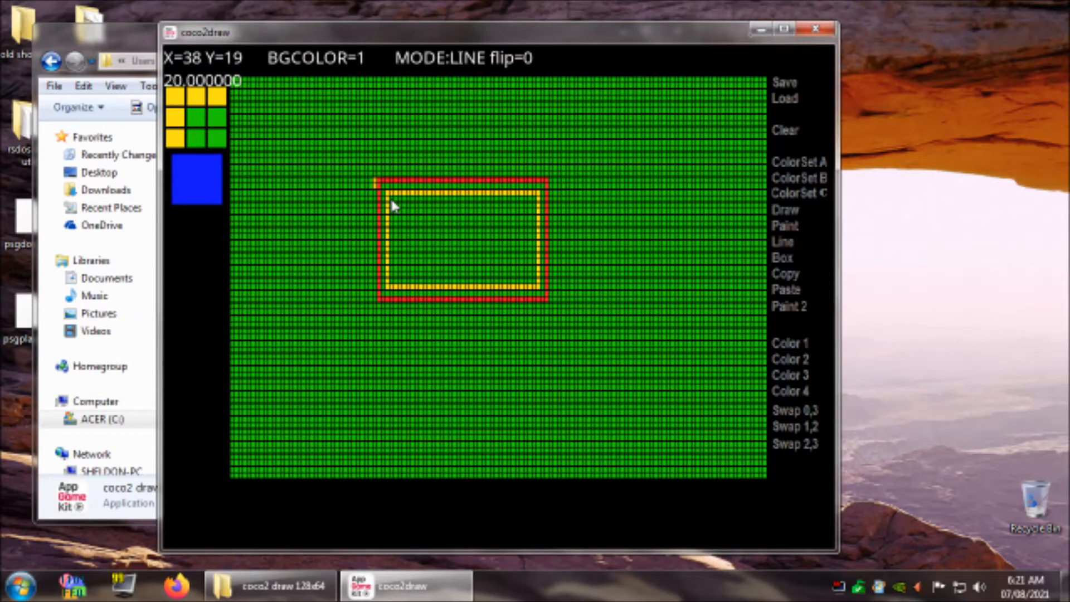
drag(391, 202, 534, 286)
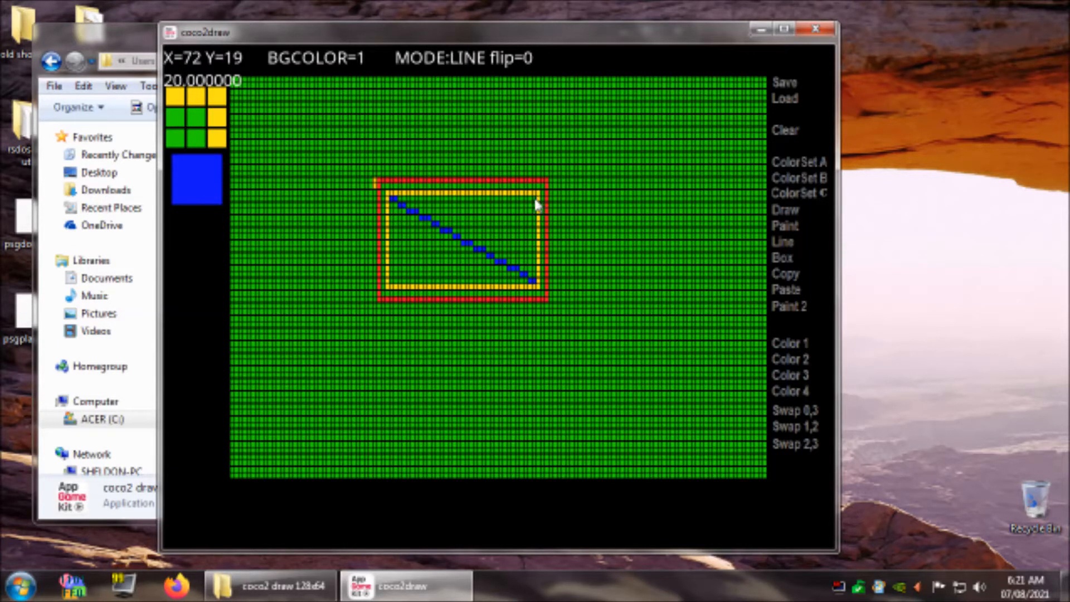
drag(535, 204, 393, 287)
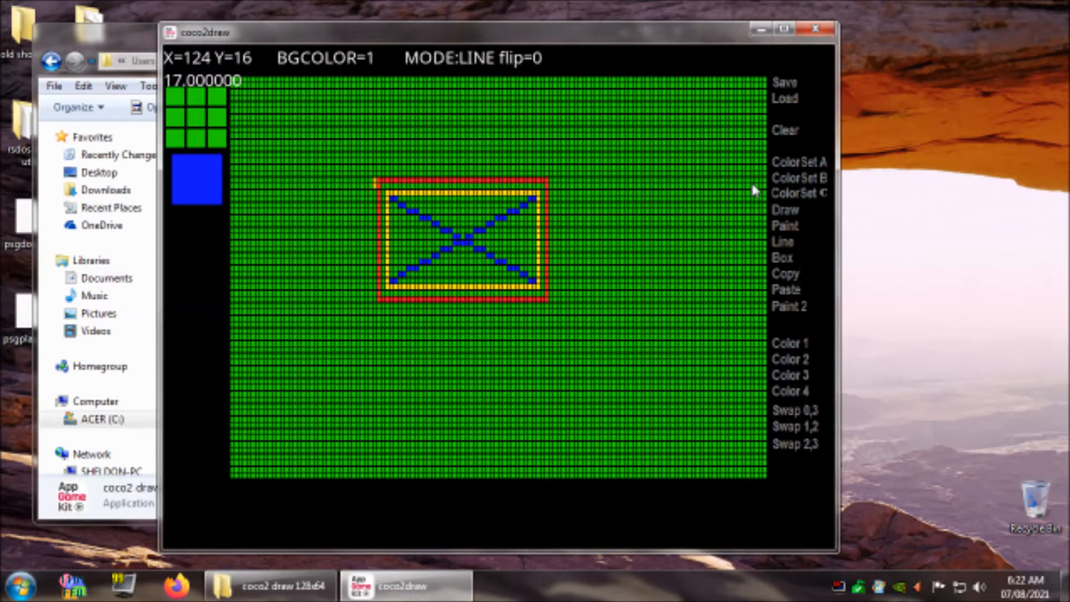
- Import the PNG image cbuild2.png into the drawing
click(787, 97)
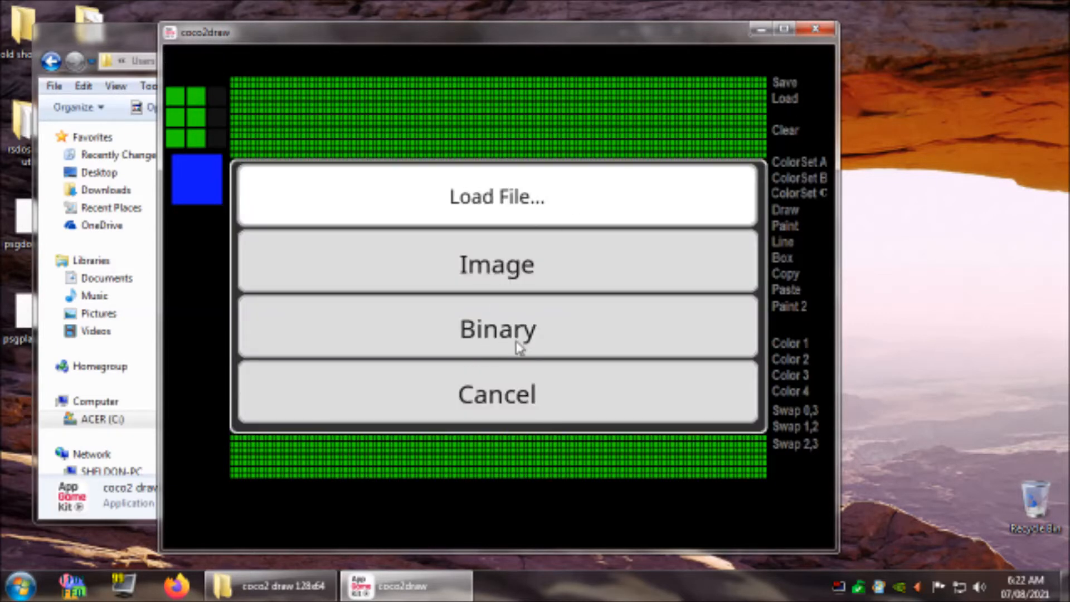
click(488, 262)
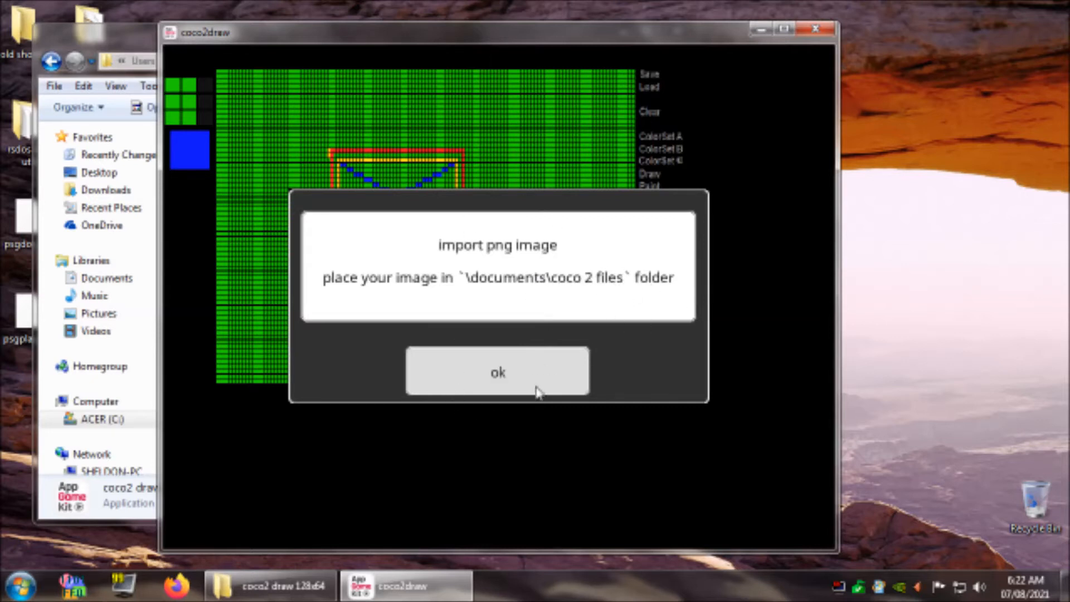
click(498, 373)
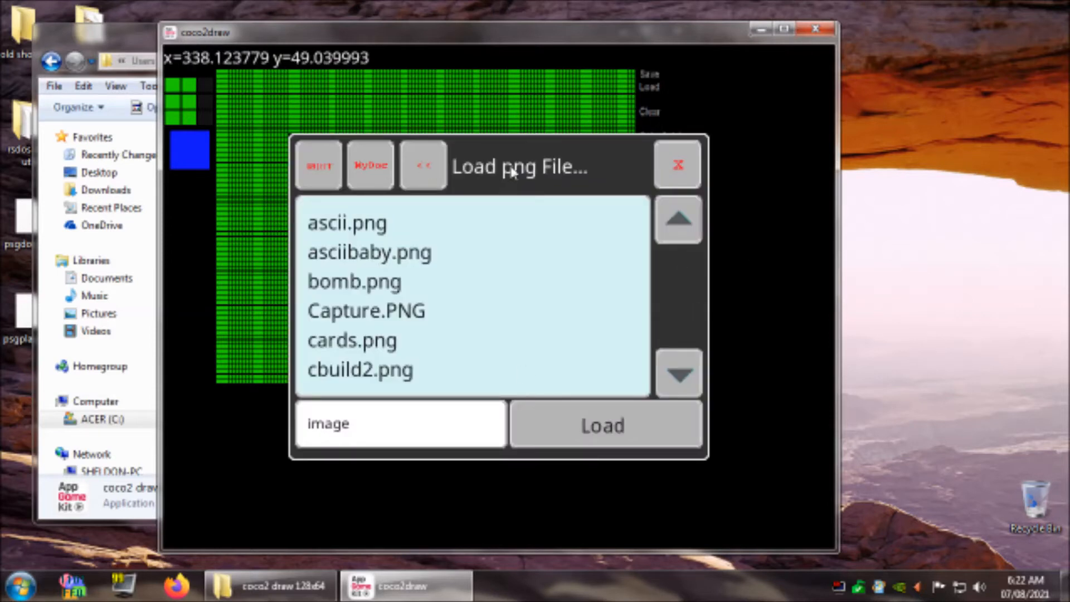
click(690, 374)
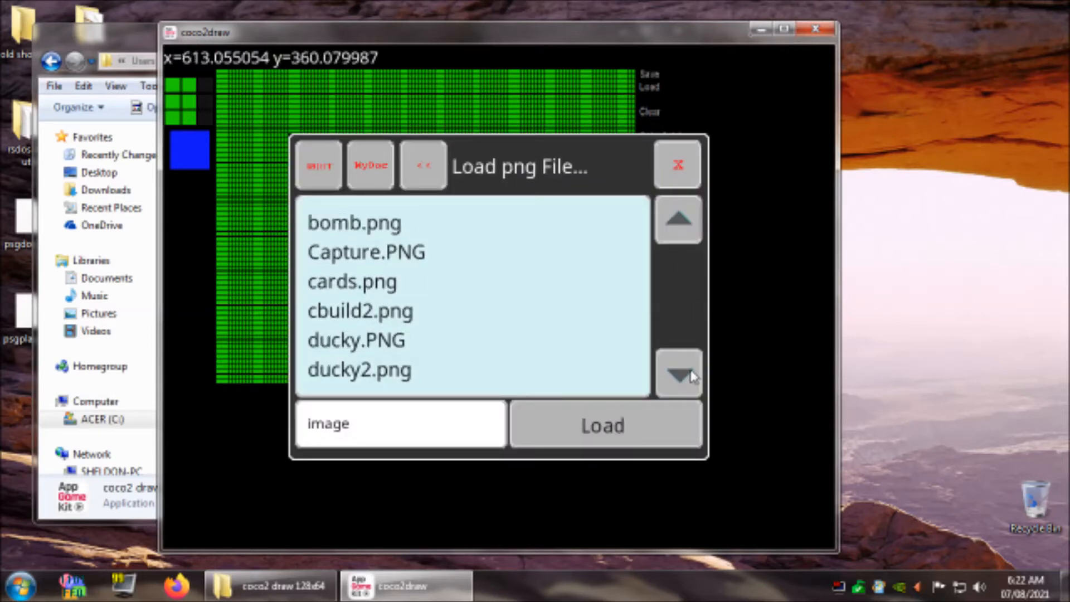
click(691, 376)
click(691, 375)
click(692, 375)
click(691, 376)
click(691, 376)
click(691, 375)
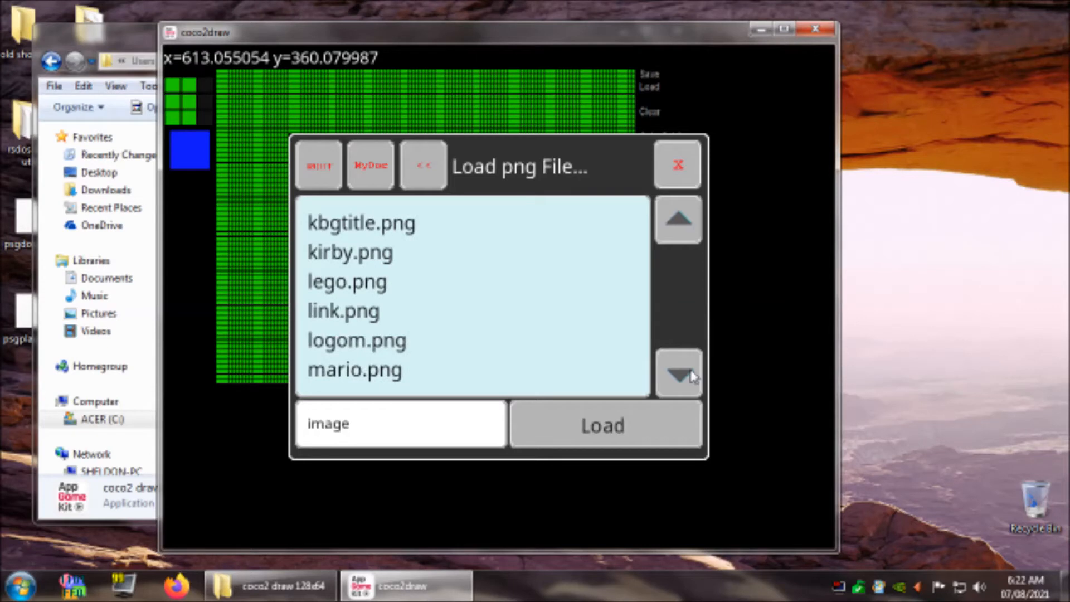
click(683, 236)
click(683, 237)
click(682, 236)
click(682, 237)
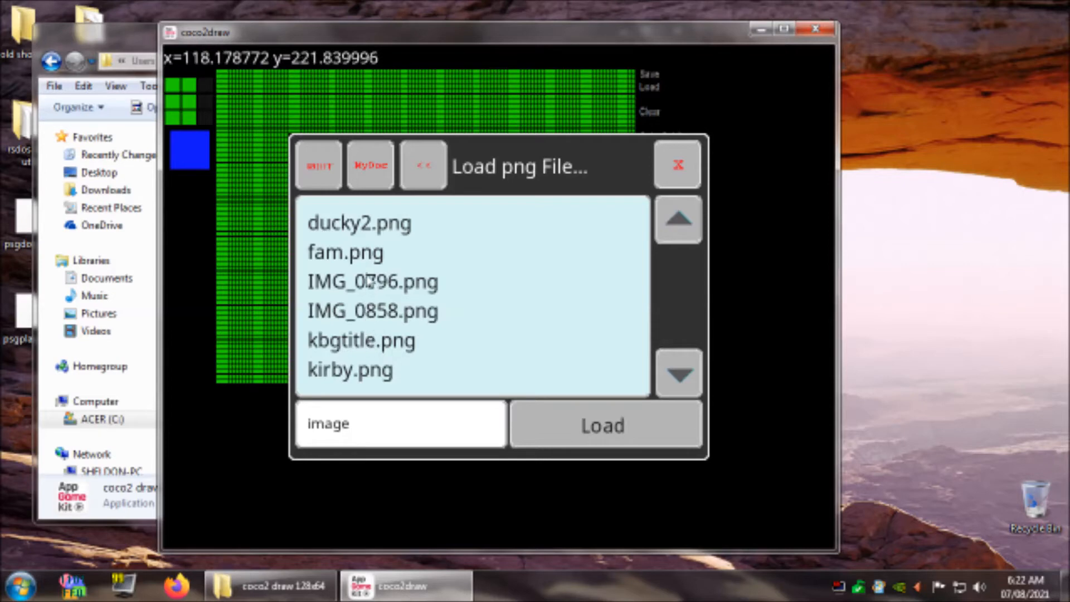
click(678, 222)
click(678, 222)
click(678, 222)
click(678, 222)
click(679, 222)
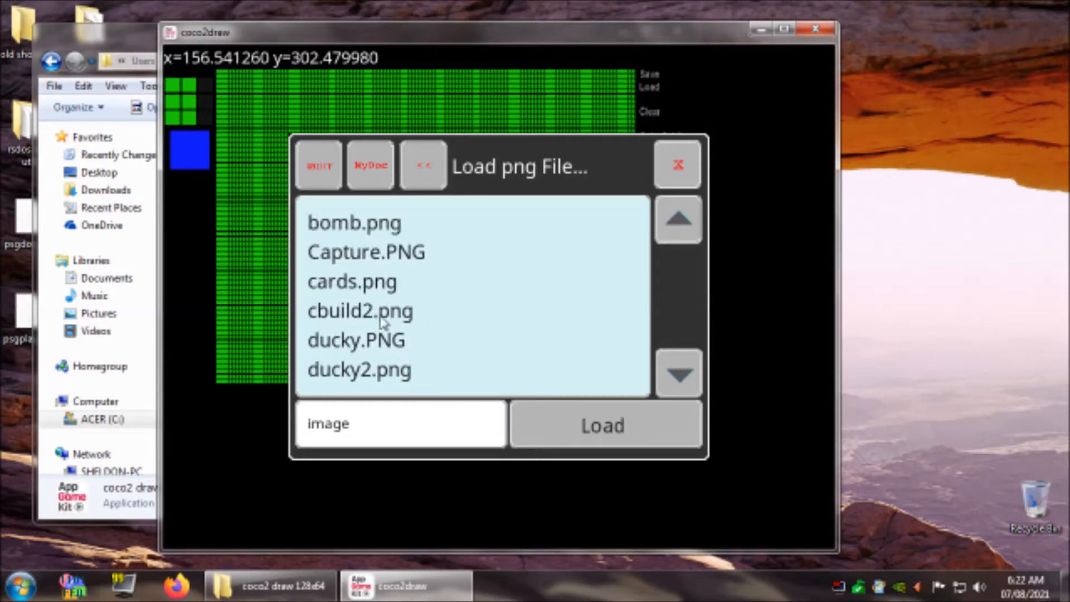
click(355, 317)
click(614, 426)
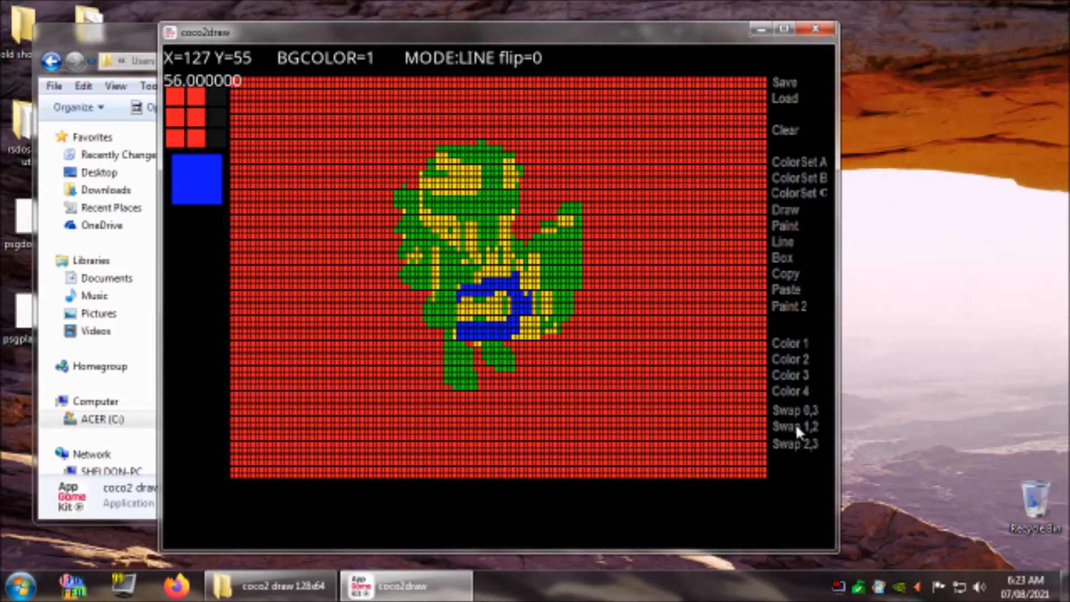
- Recolor the imported image with ColorSet C after trying ColorSet B, and swap colors 0 and 3
click(794, 176)
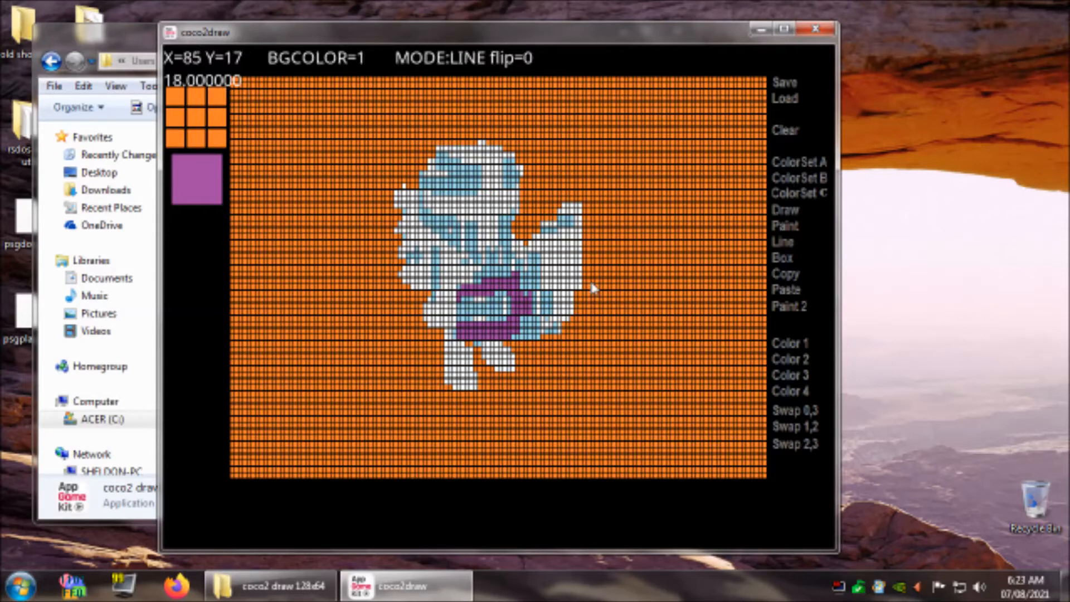
click(807, 193)
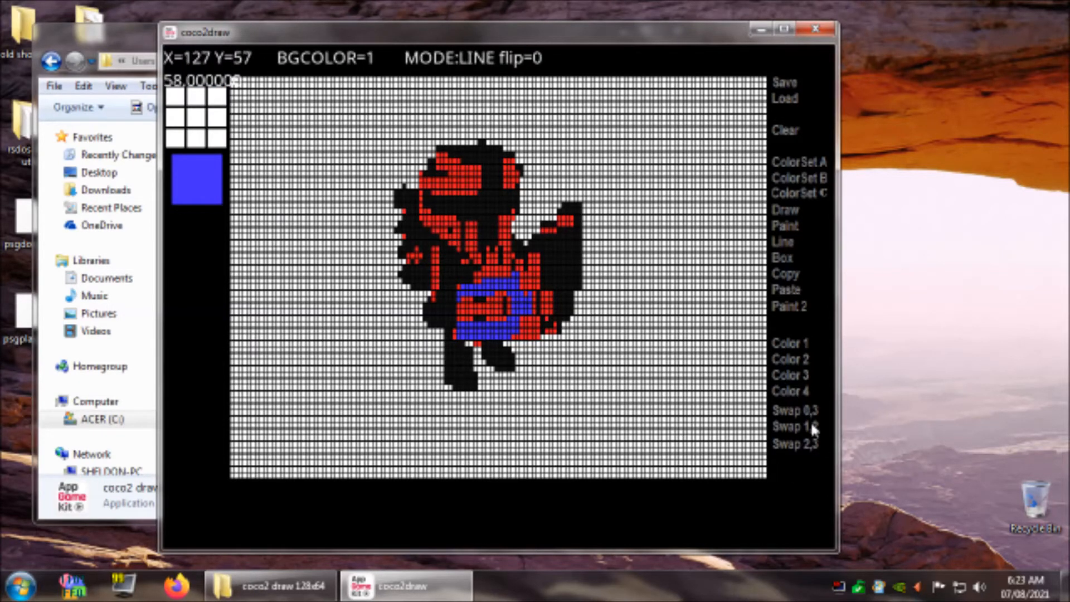
click(798, 413)
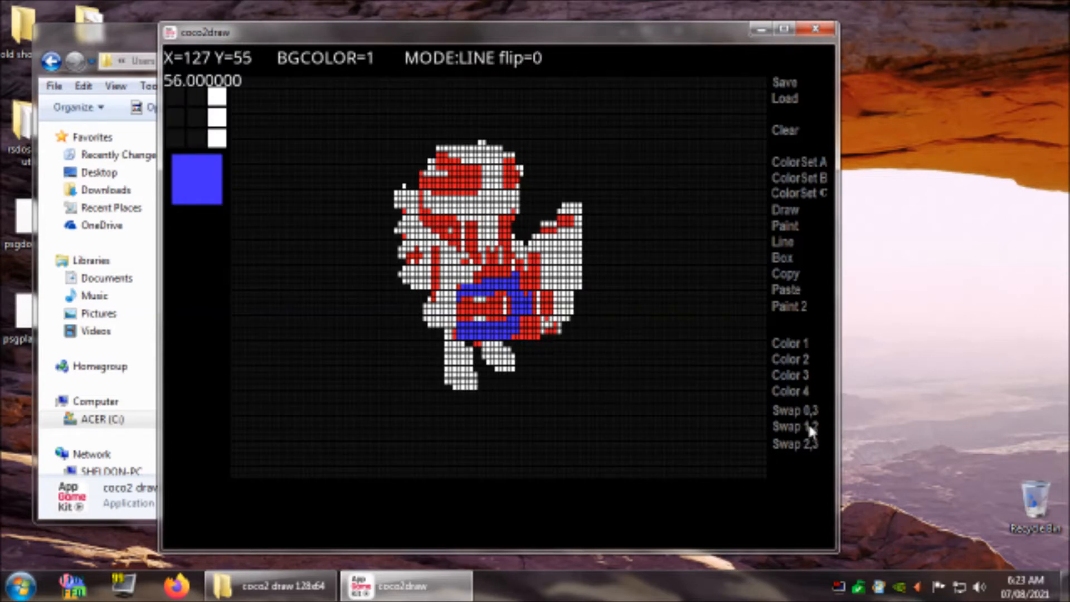
- Try different color arrangements on the image by repeating the 1,2, 2,3 and 0,3 color swaps
click(808, 425)
click(808, 441)
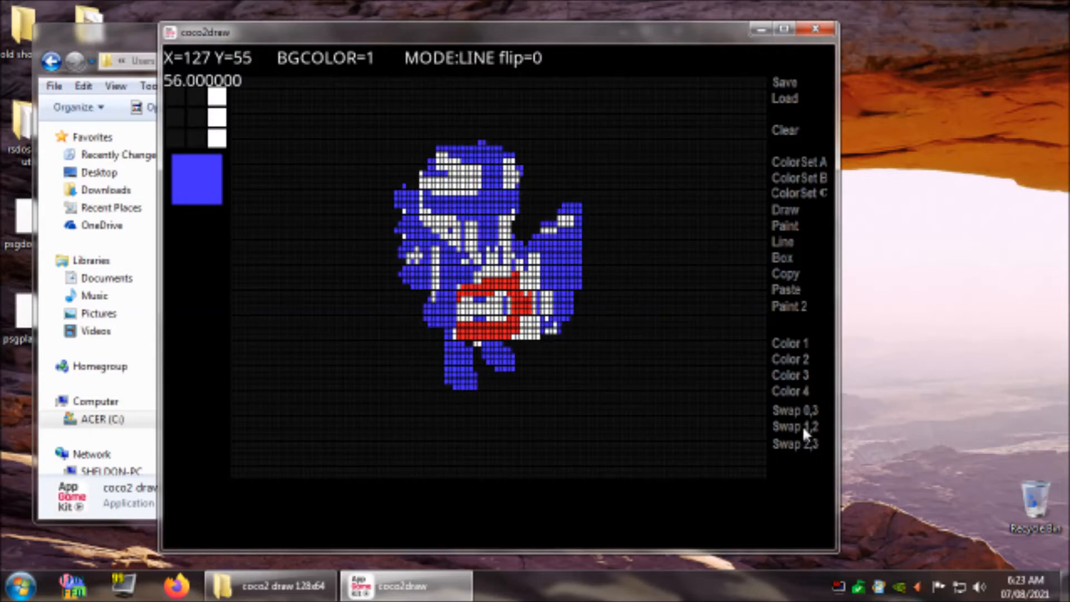
click(803, 428)
click(805, 446)
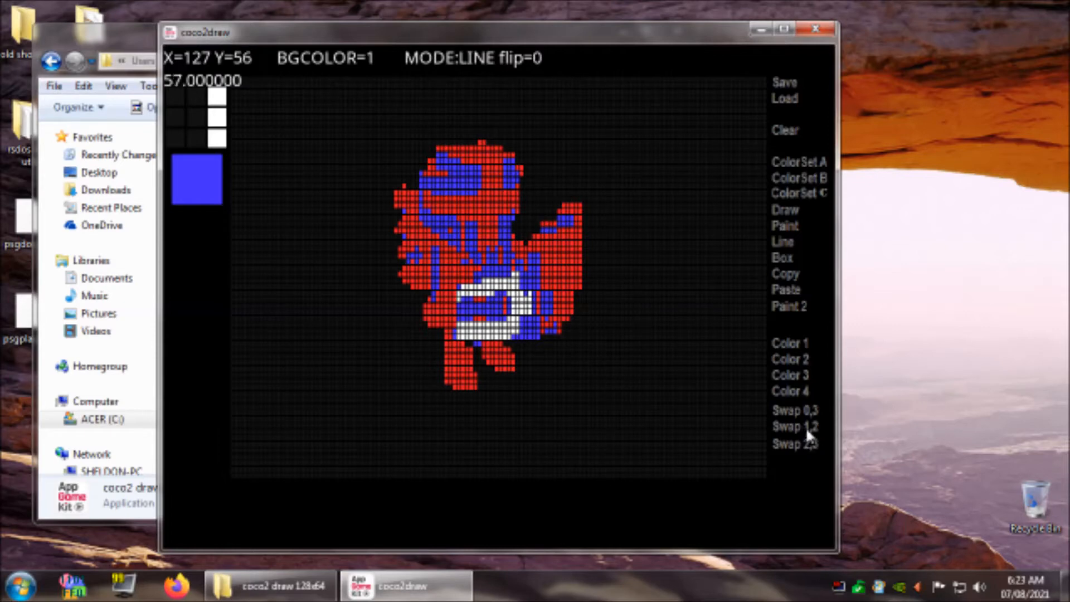
click(801, 424)
click(802, 443)
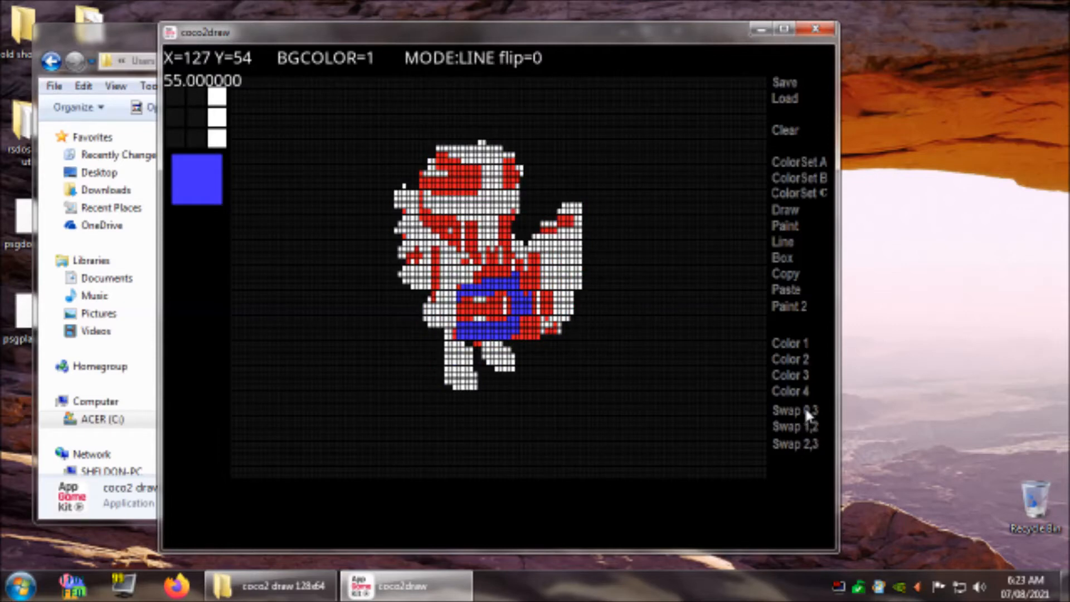
click(805, 406)
click(803, 428)
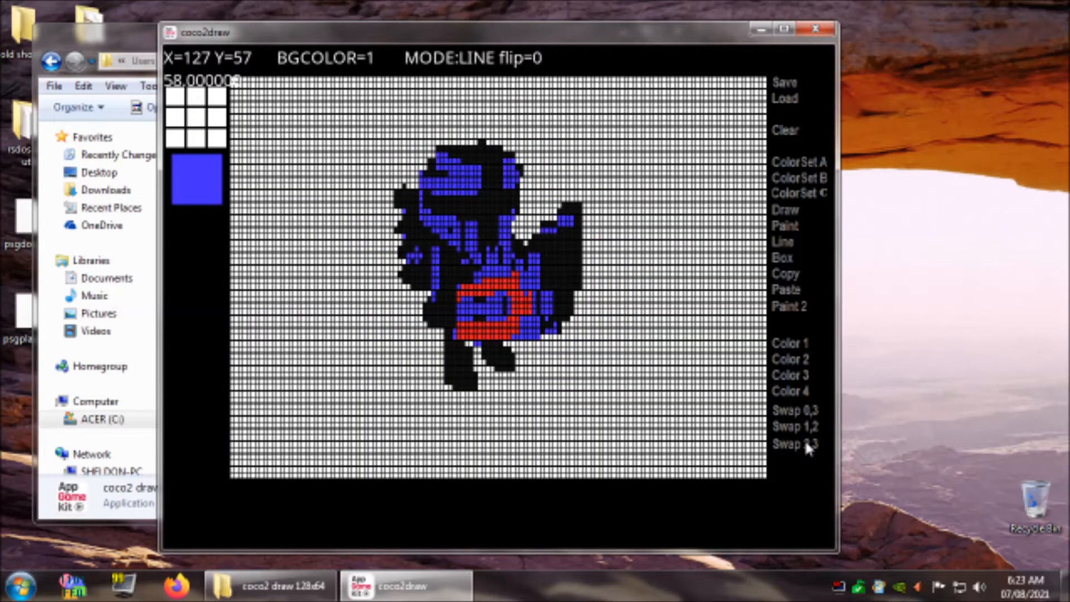
click(805, 441)
click(804, 426)
click(804, 426)
click(793, 439)
click(798, 410)
click(800, 426)
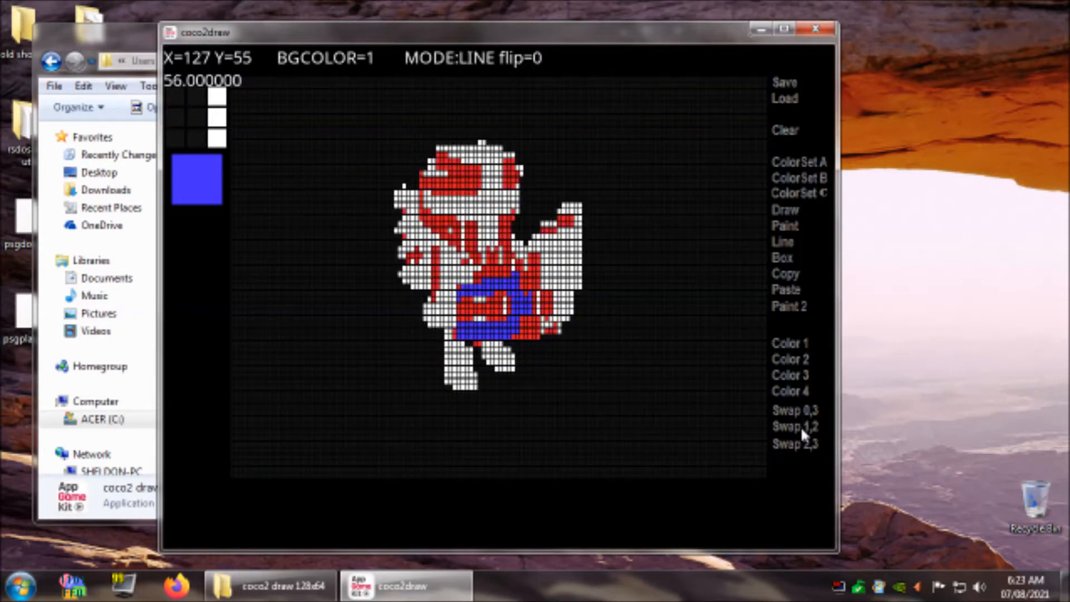
- Swap color pairs 1,2, 2,3 and 0,3 until the image has a blue background, black figure, white details and red belt
click(800, 426)
click(807, 443)
click(804, 426)
click(805, 426)
click(804, 444)
click(804, 426)
click(804, 425)
click(807, 407)
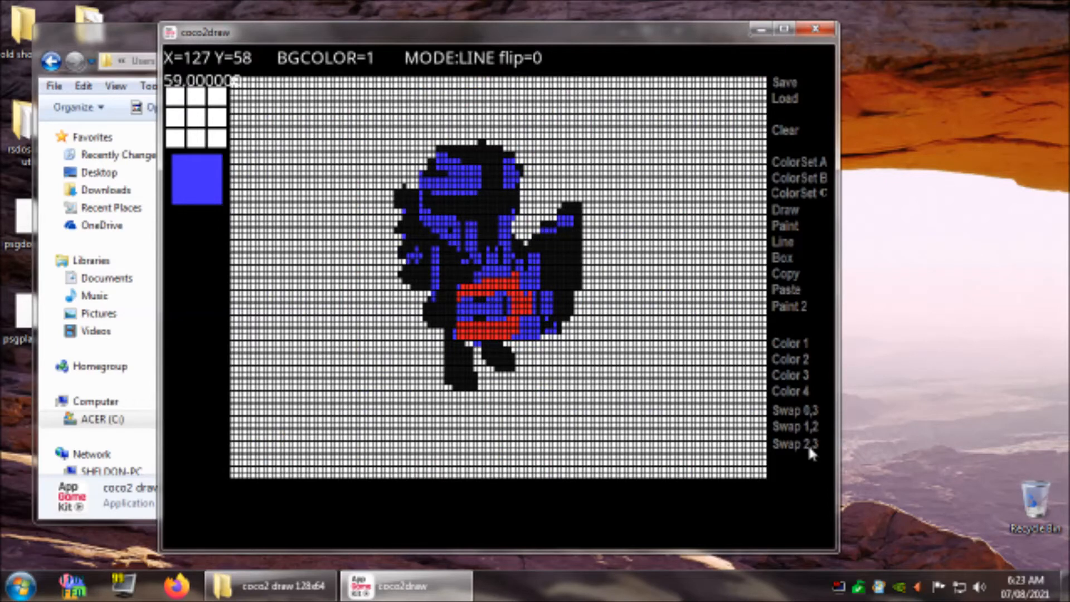
click(804, 444)
click(804, 425)
click(804, 425)
click(805, 425)
click(804, 425)
click(799, 444)
click(804, 424)
click(804, 425)
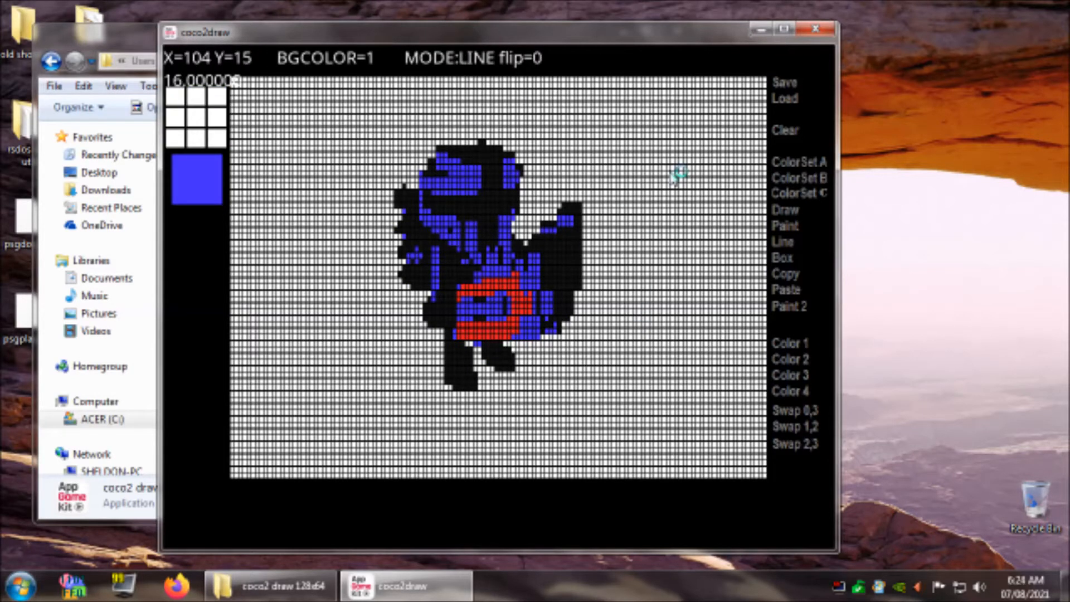
click(801, 445)
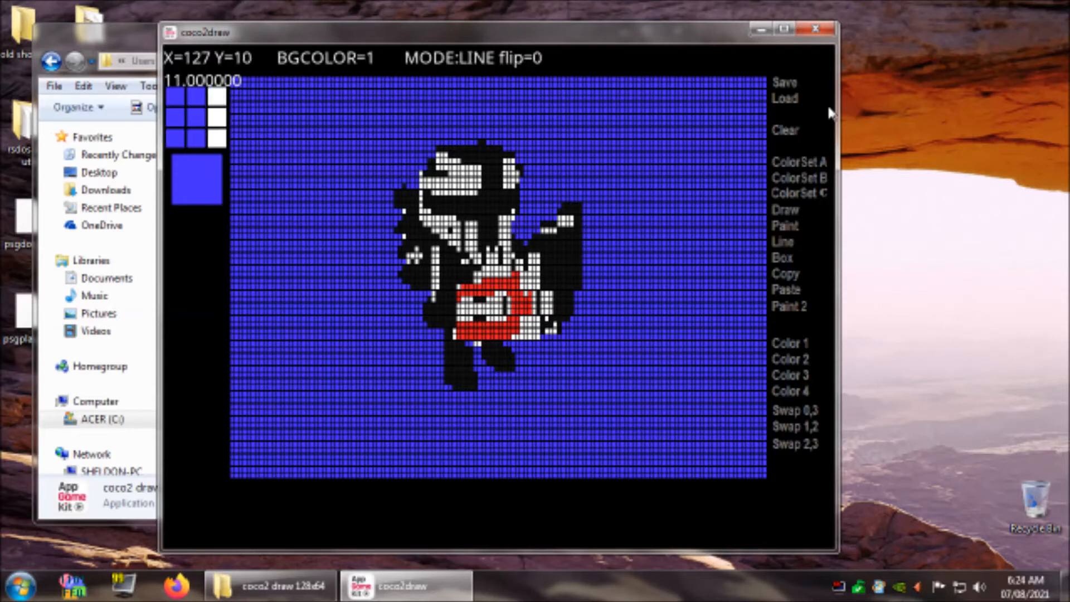
- Save the recolored image in BINARY format with the value 3584 under the file name cbuild2
click(788, 81)
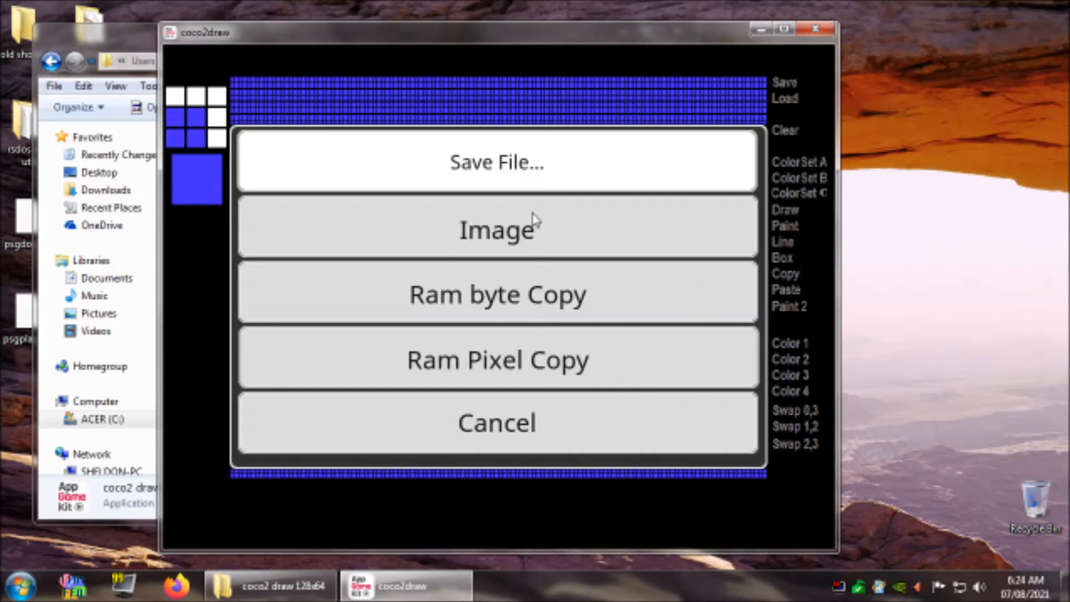
click(522, 237)
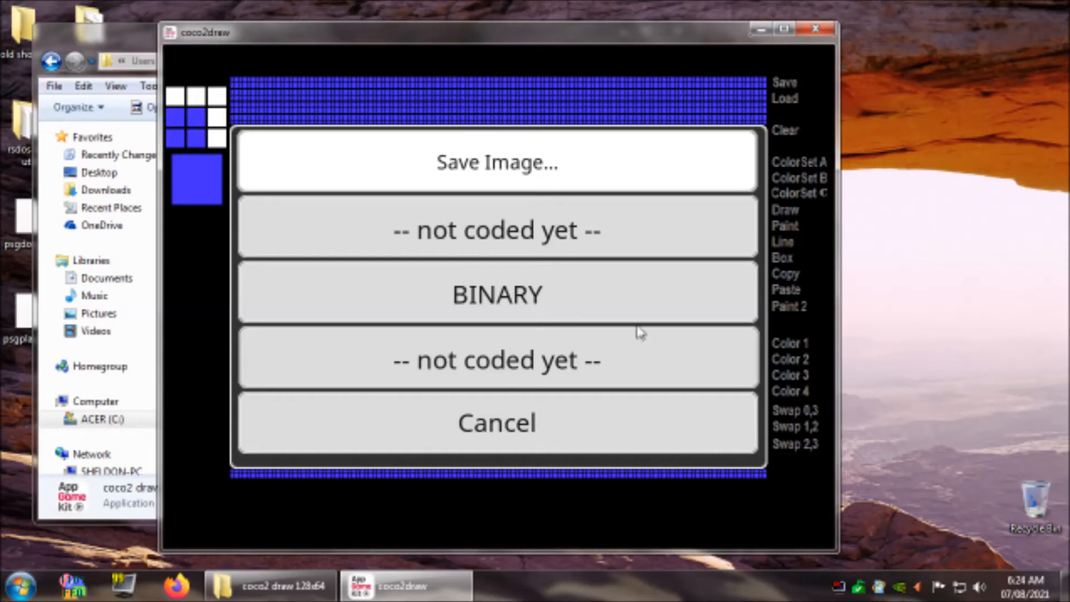
click(512, 294)
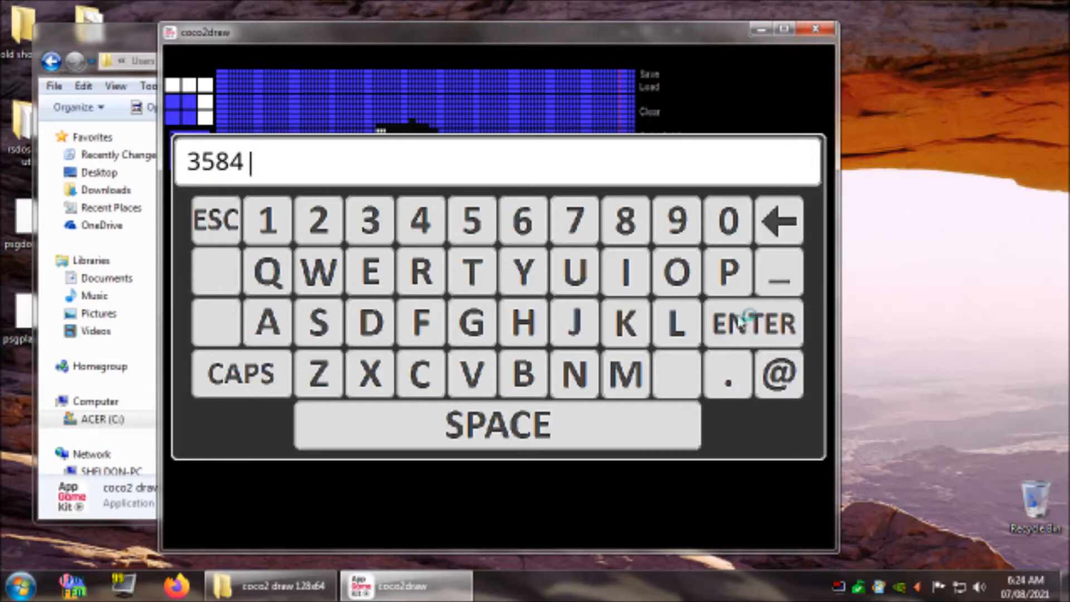
click(765, 333)
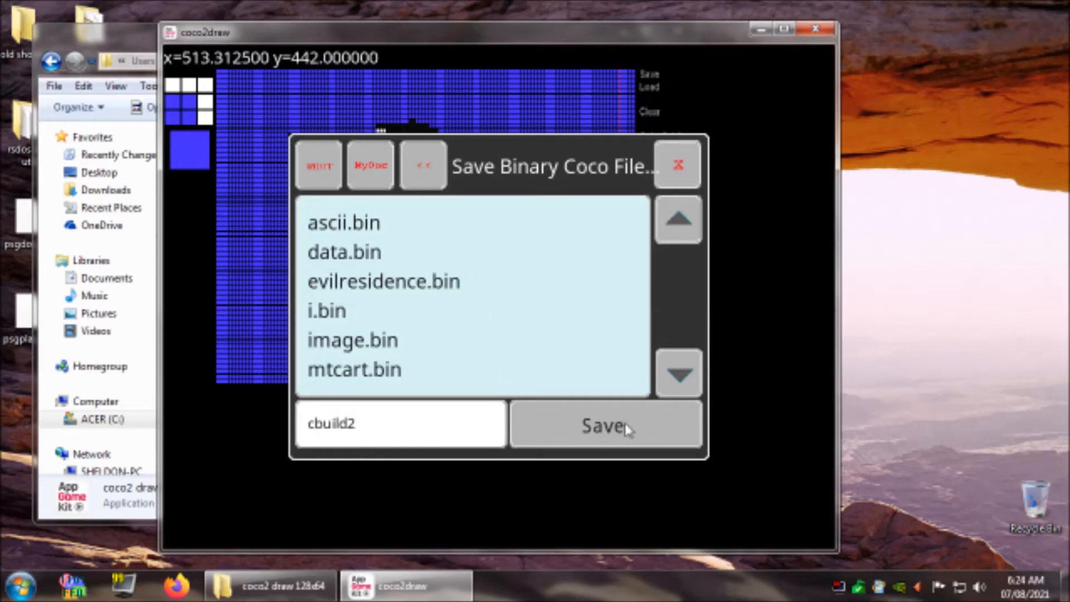
click(596, 422)
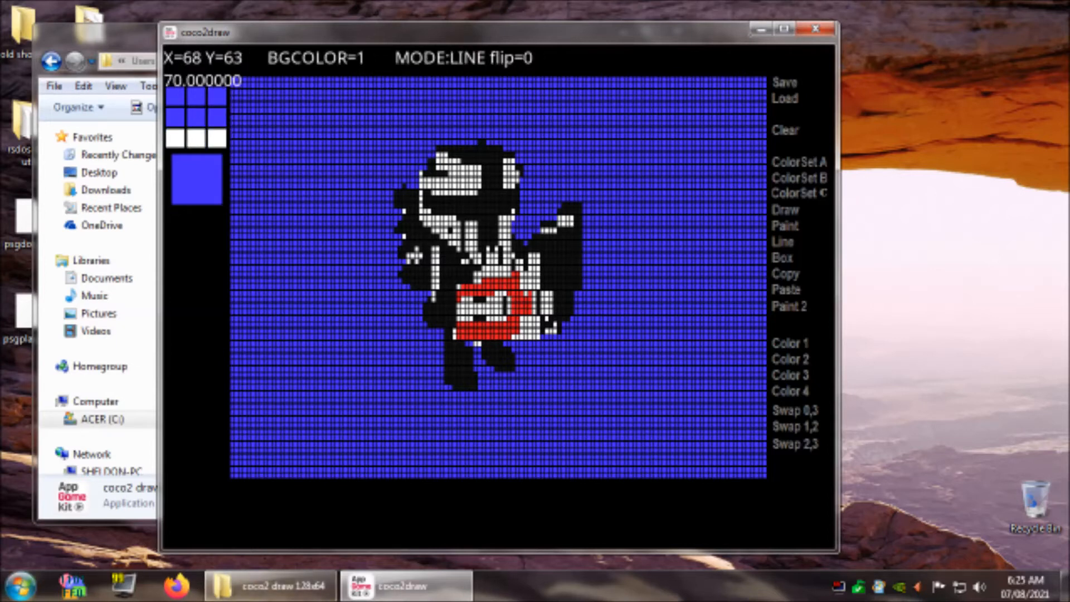
- Locate the saved cbuild2.bin file in the coco 3 files folder of the Documents library and select it
click(22, 586)
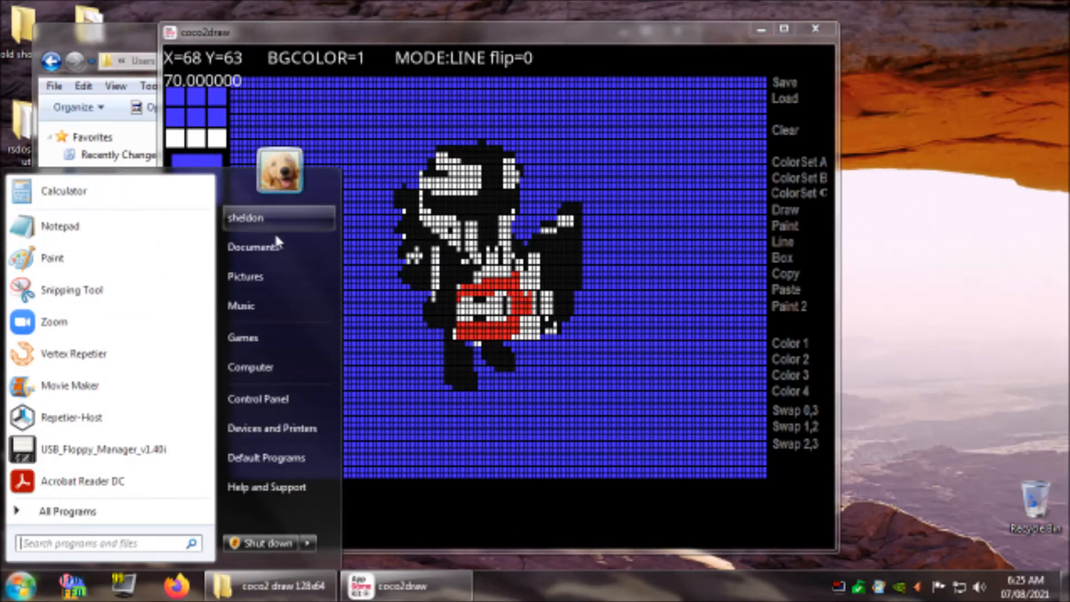
click(262, 246)
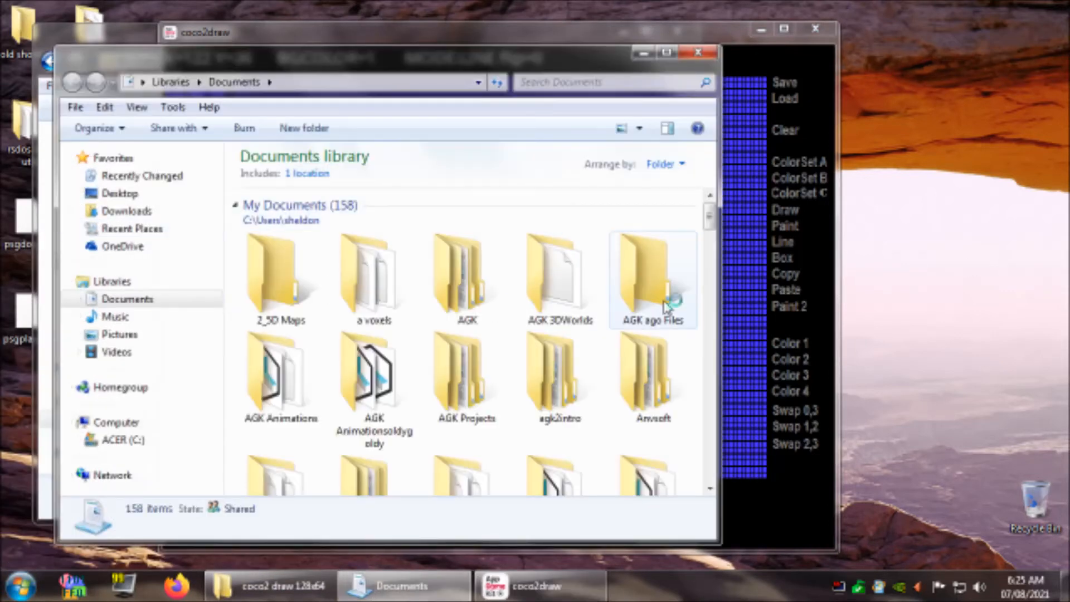
drag(711, 217, 712, 252)
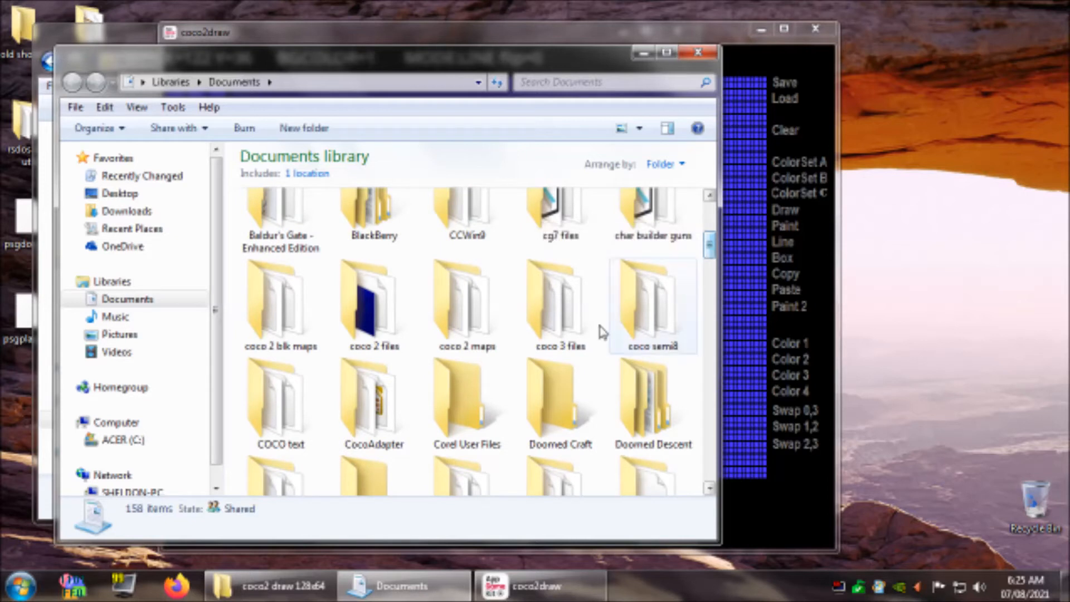
click(368, 321)
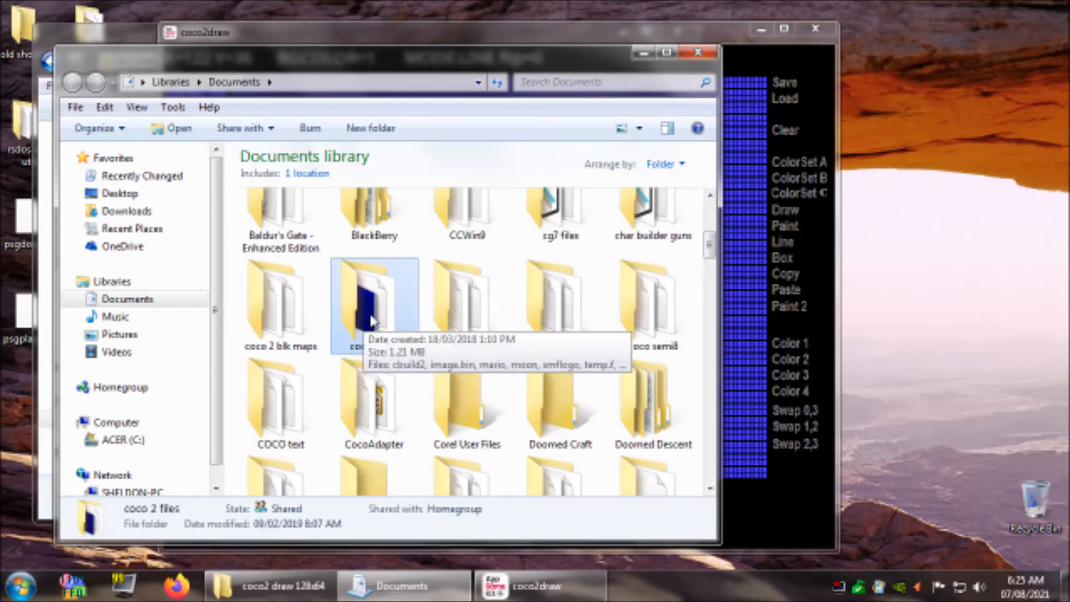
click(557, 337)
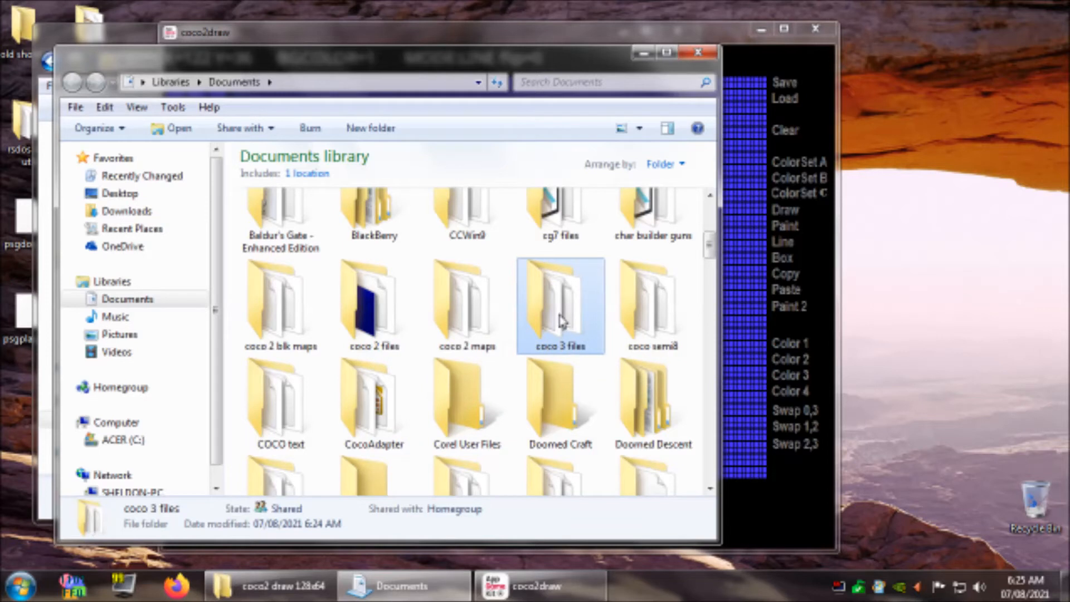
double_click(560, 320)
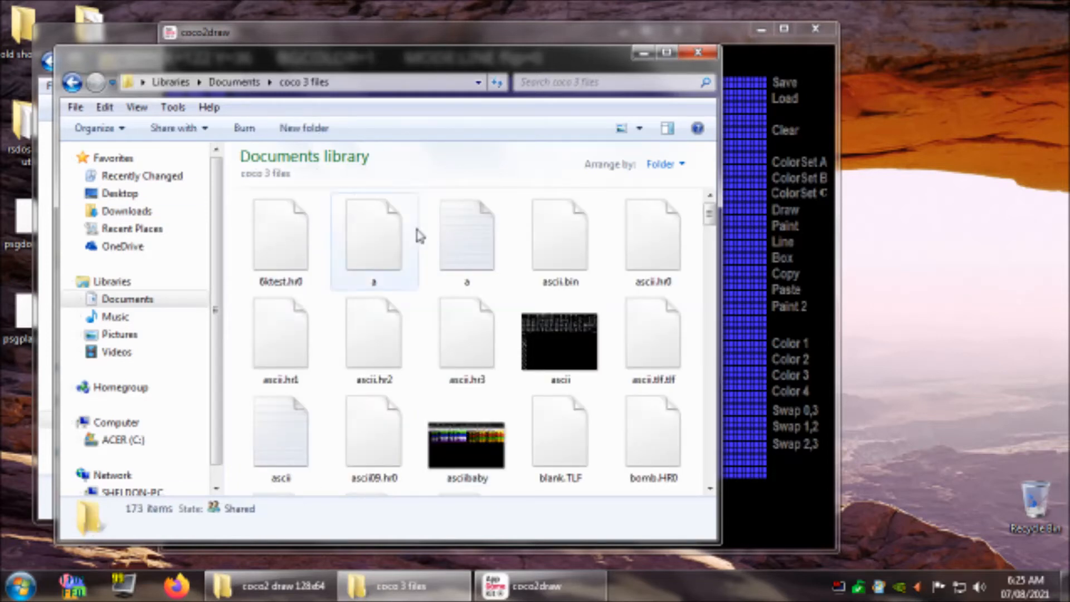
drag(710, 215, 719, 263)
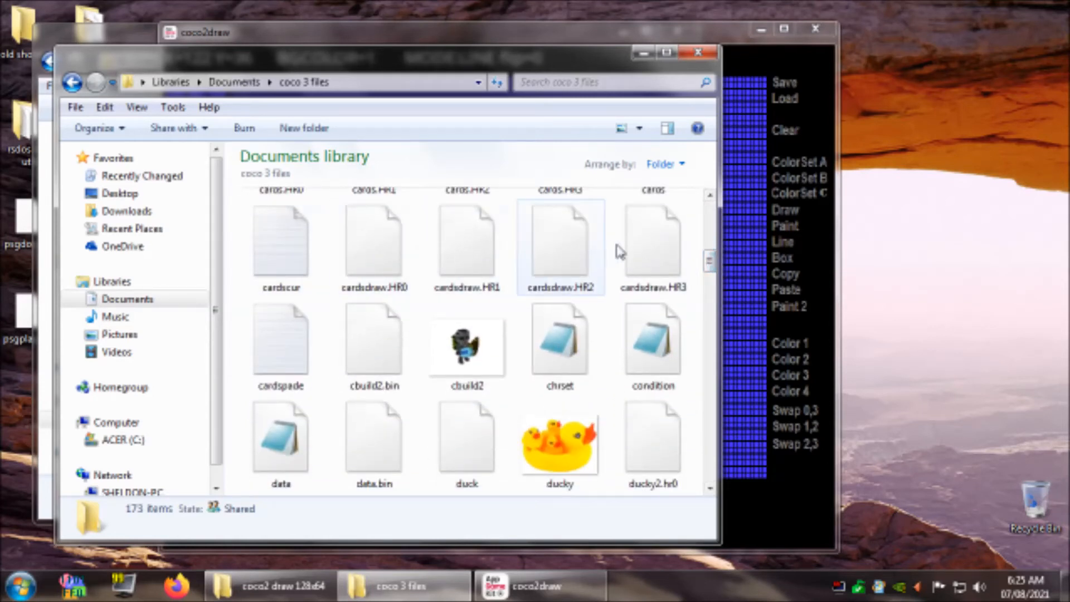
click(387, 356)
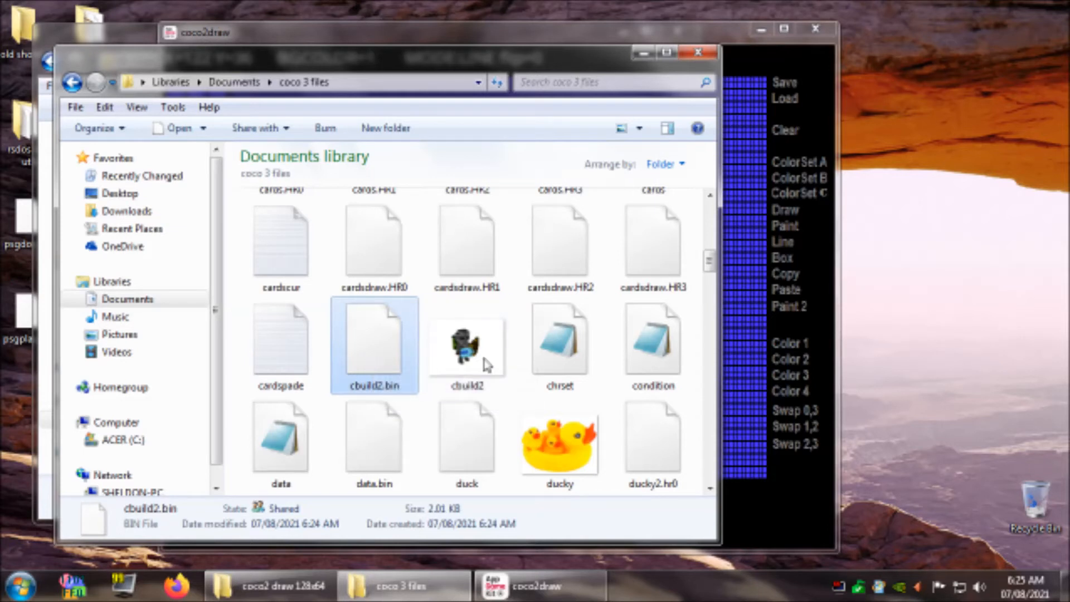
- View the original cbuild2 PNG image in Windows Photo Viewer, close it and return to coco2draw
click(443, 351)
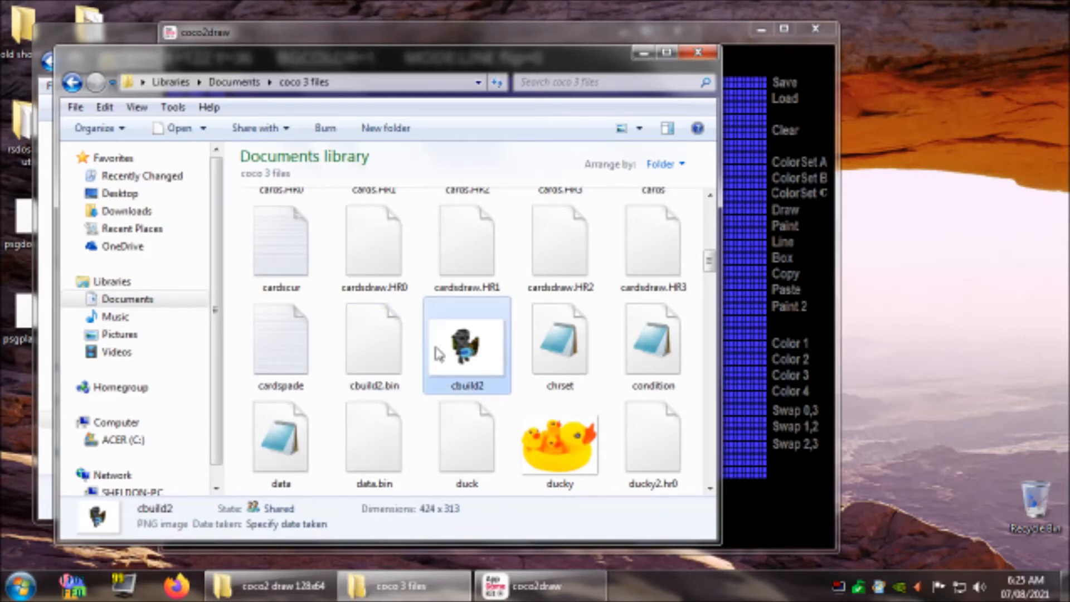
double_click(480, 357)
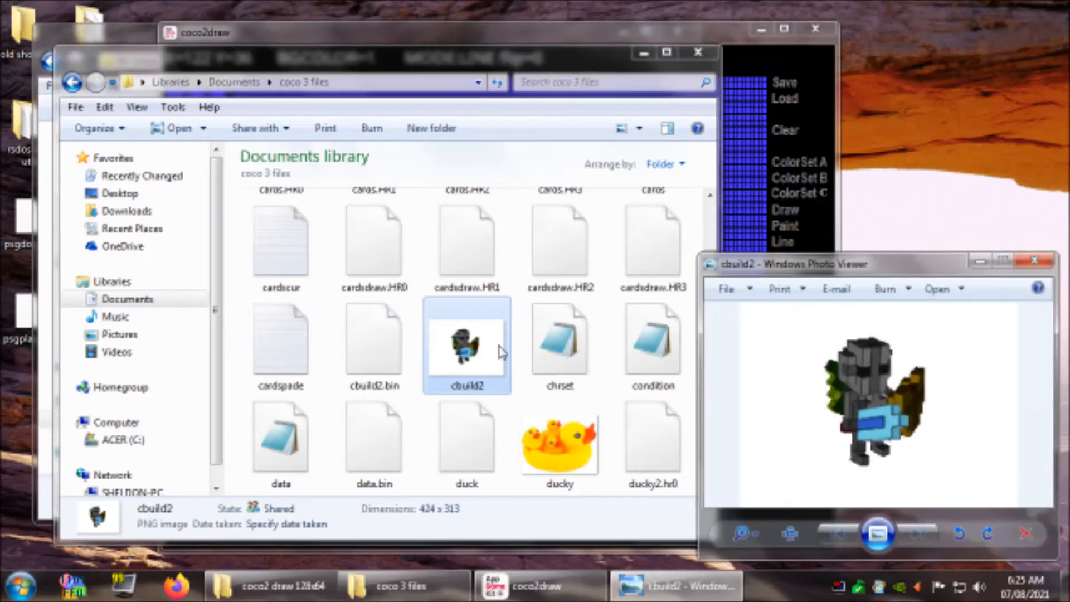
drag(893, 266, 515, 157)
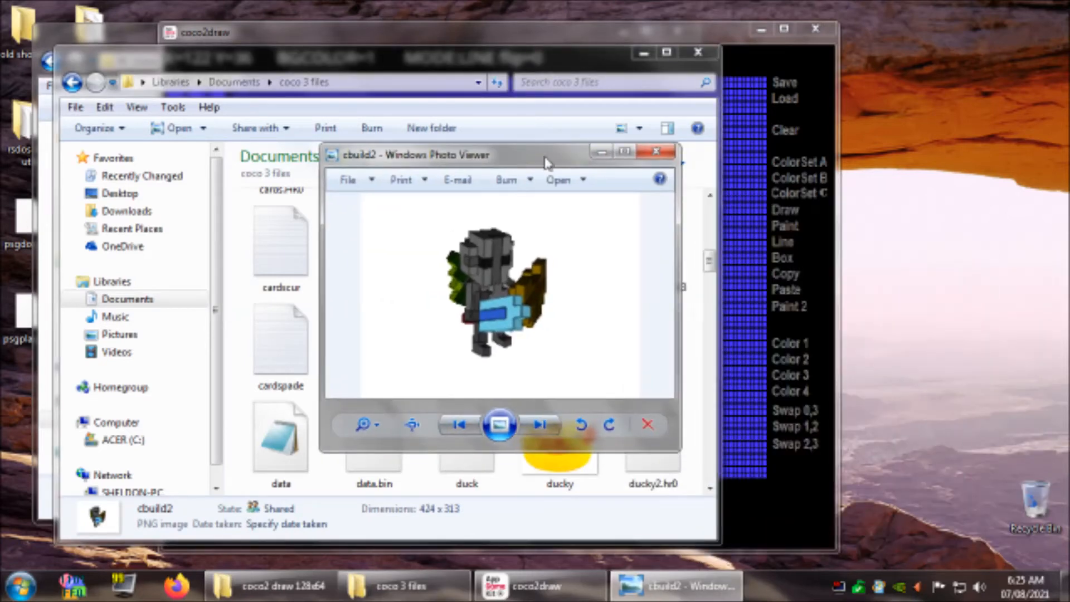
click(657, 153)
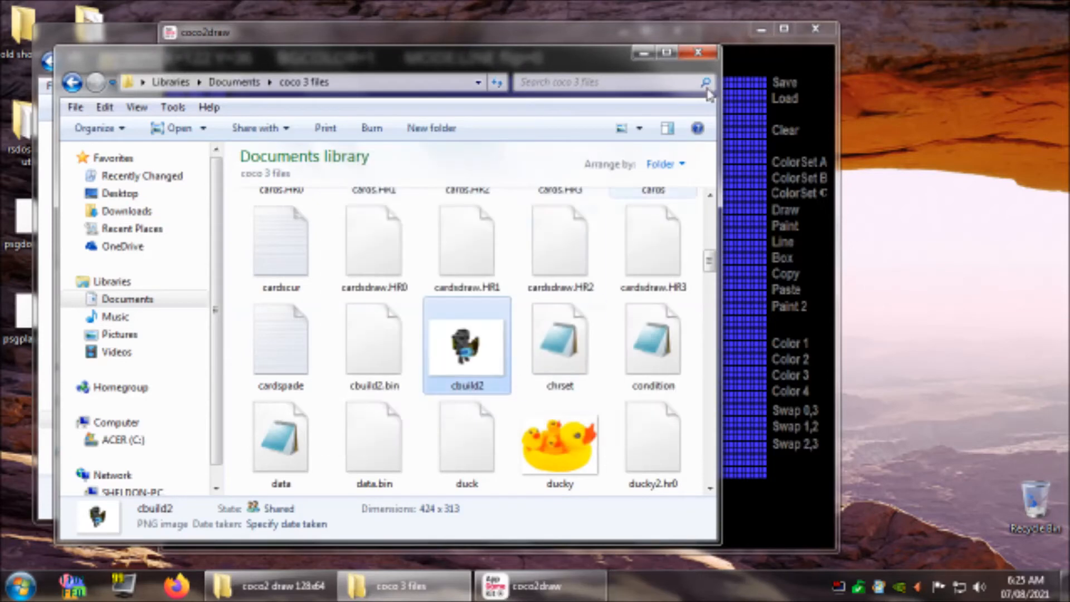
click(644, 52)
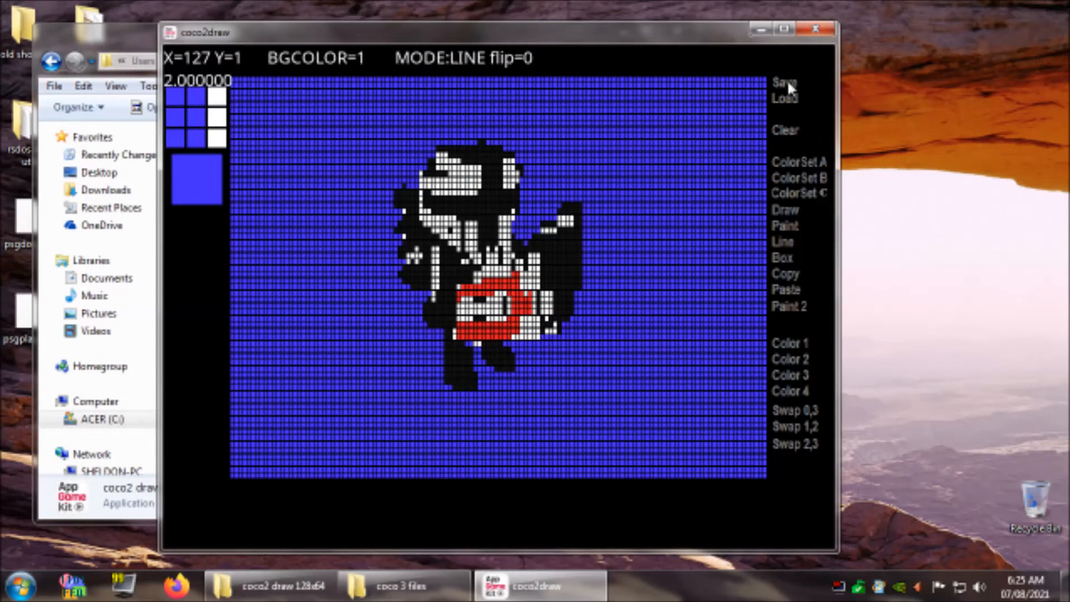
- Copy the whole canvas area and save it as a Ram byte Copy to a.txt with the label DRAWP1
click(792, 276)
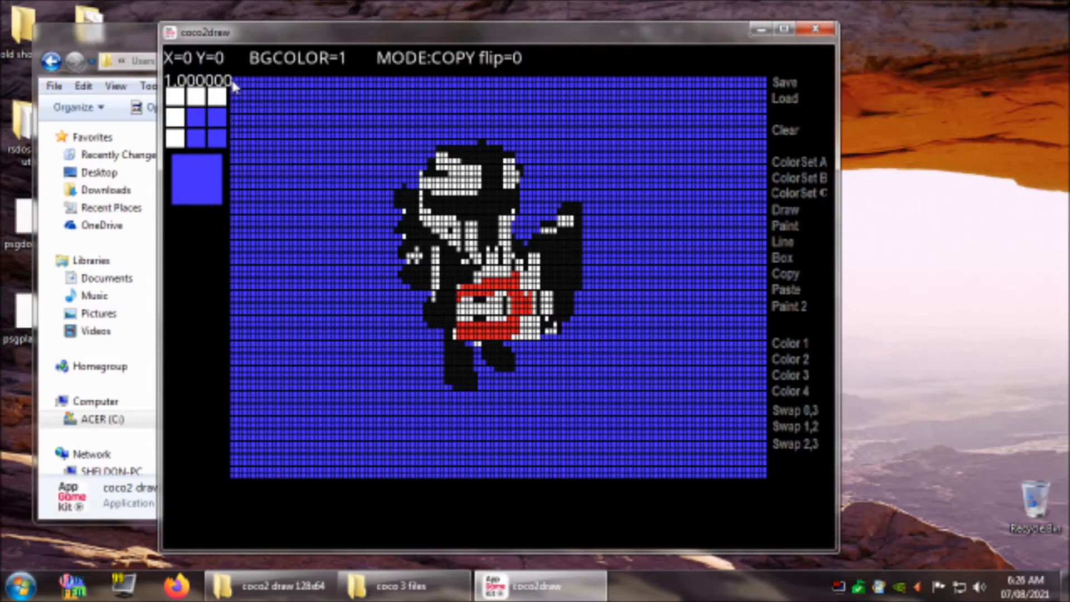
drag(241, 95, 765, 479)
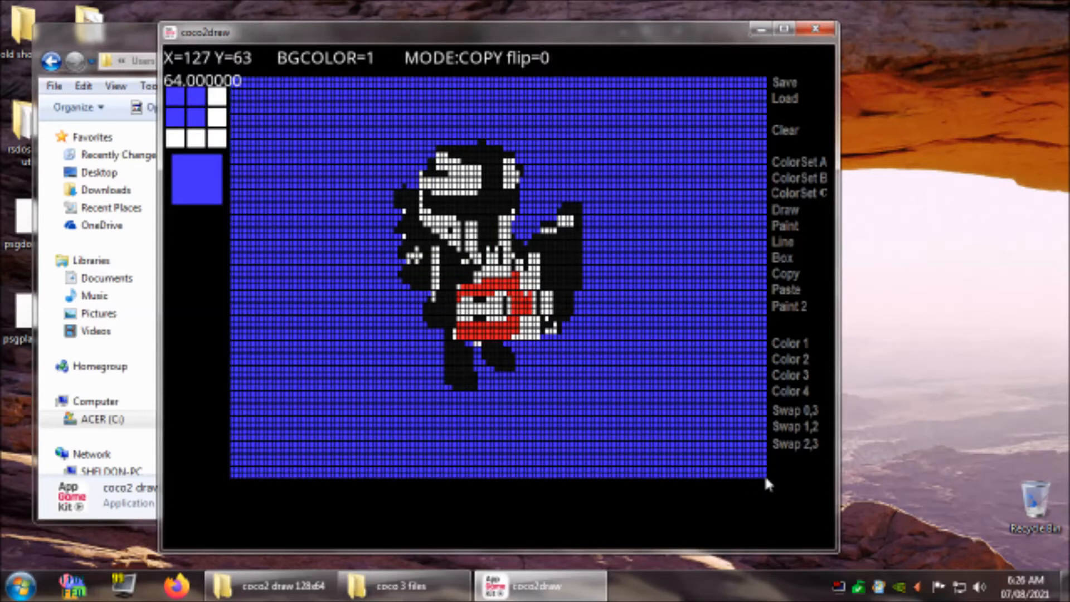
click(781, 83)
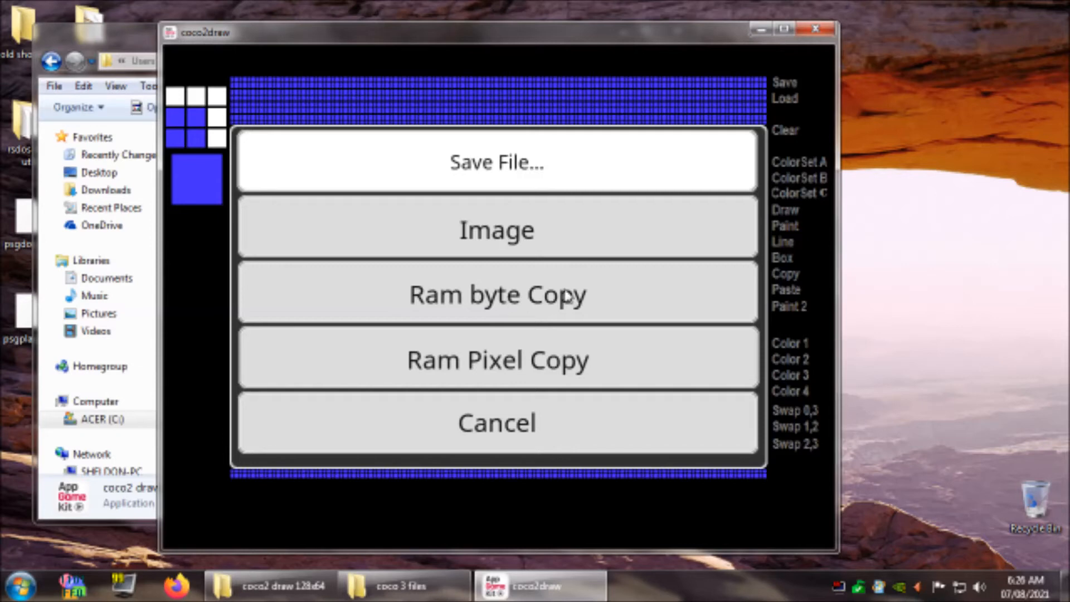
click(510, 296)
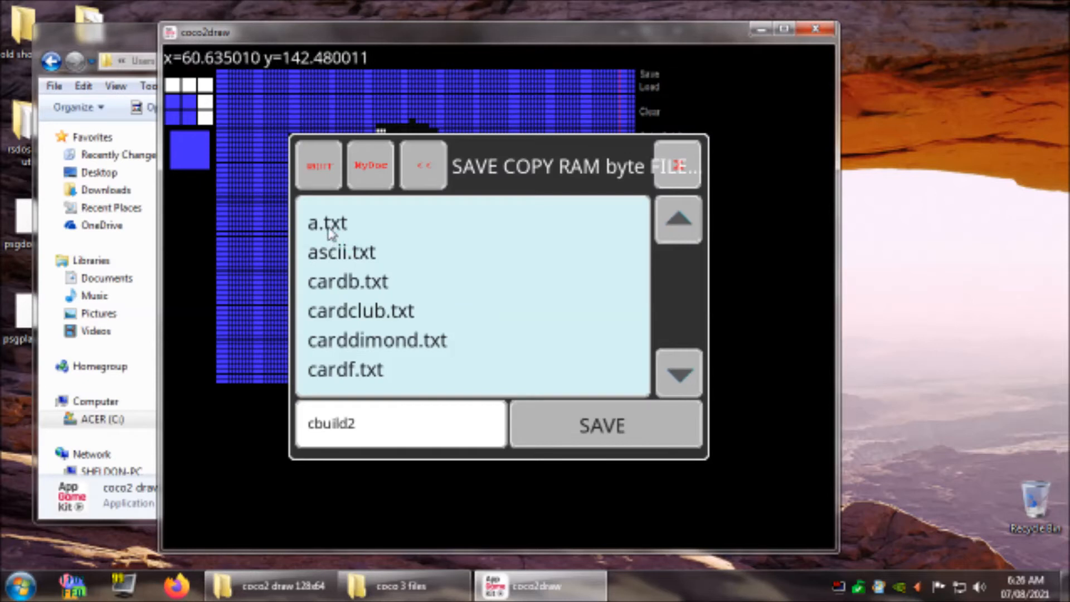
click(332, 231)
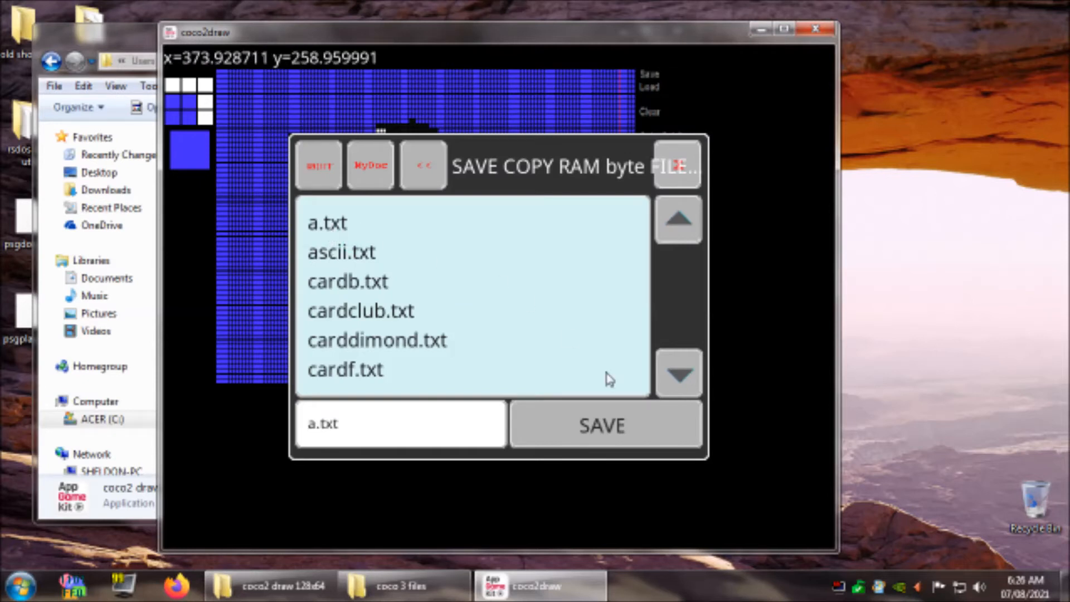
click(605, 429)
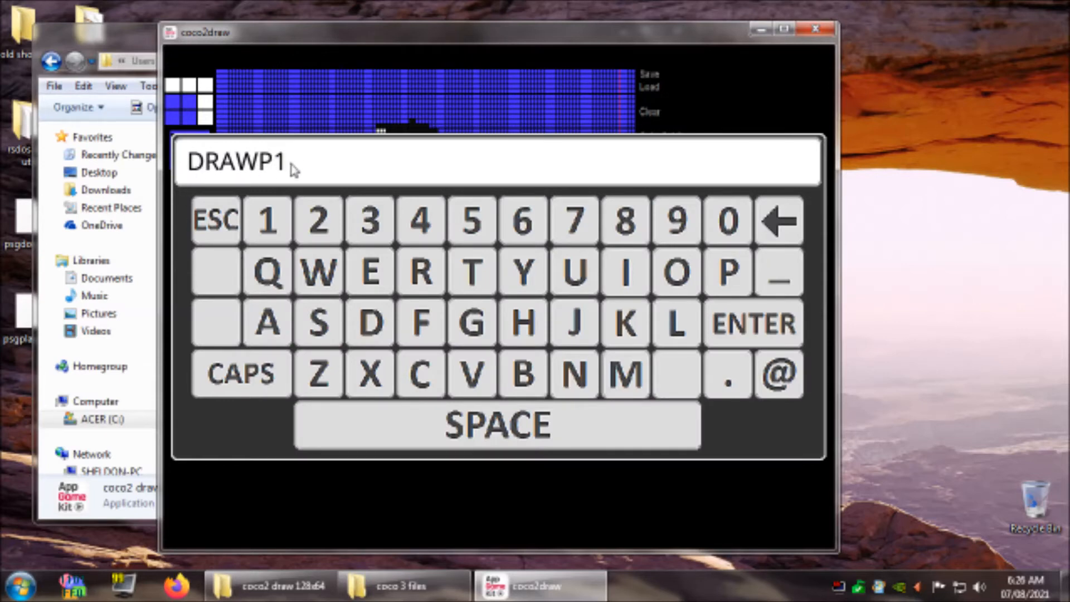
click(751, 328)
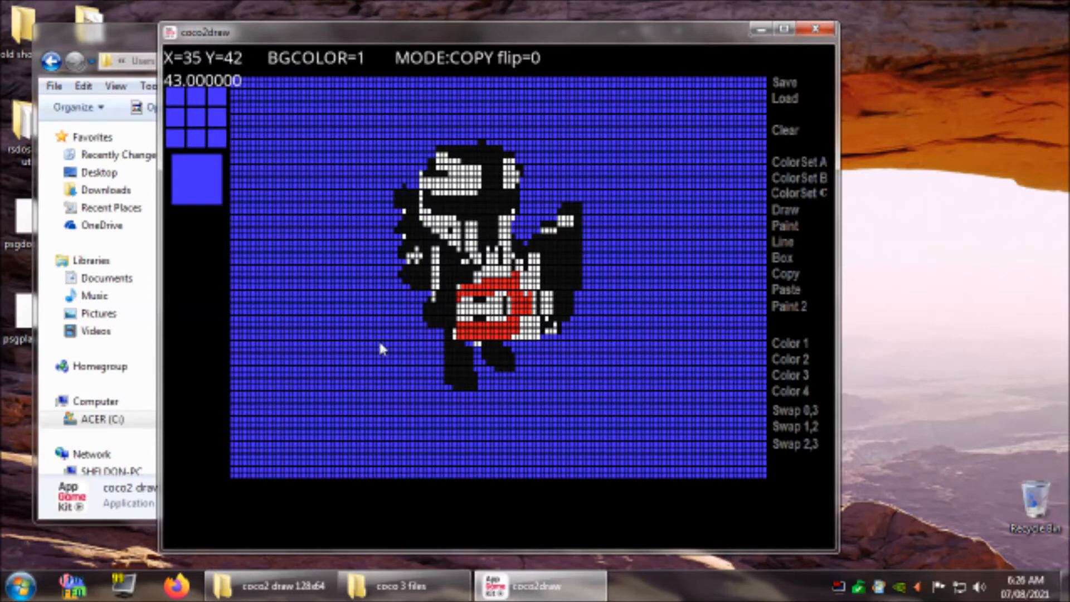
- Switch to the coco 3 files folder and open the text document a in Notepad
click(442, 585)
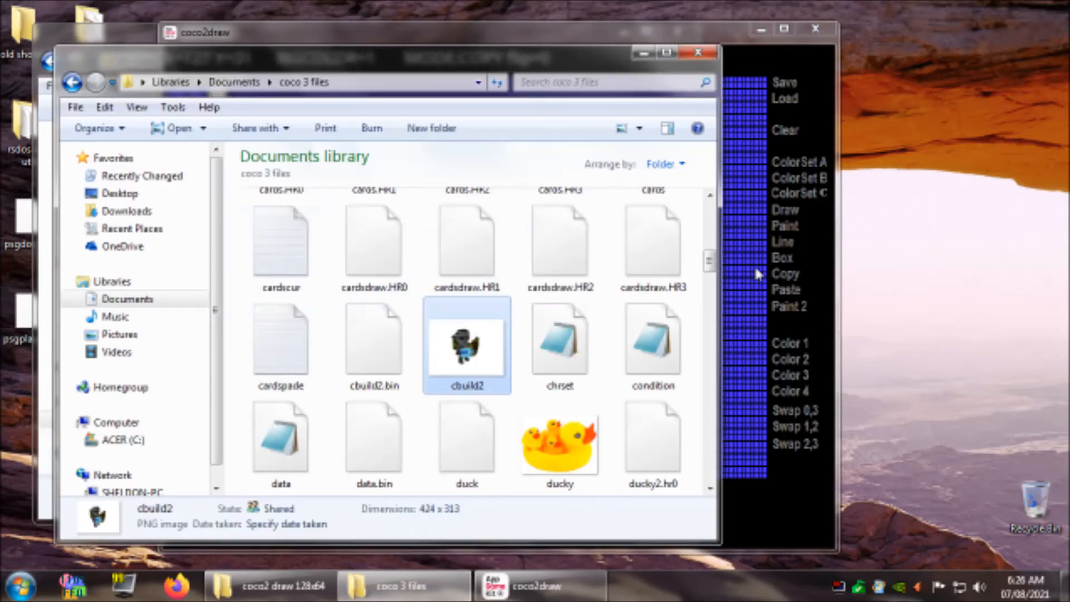
drag(711, 270, 712, 210)
click(478, 245)
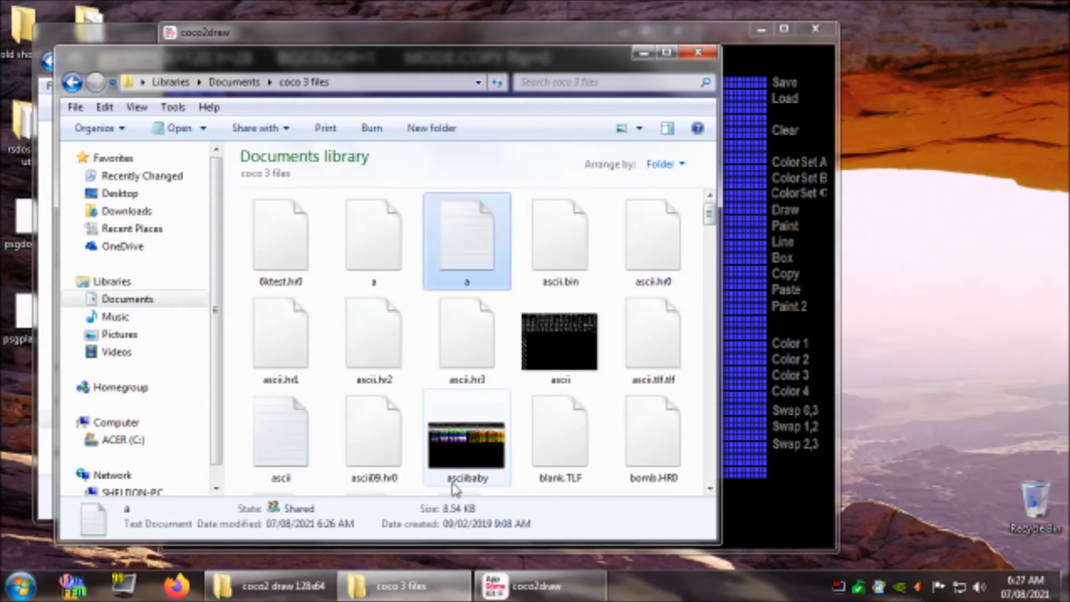
double_click(474, 244)
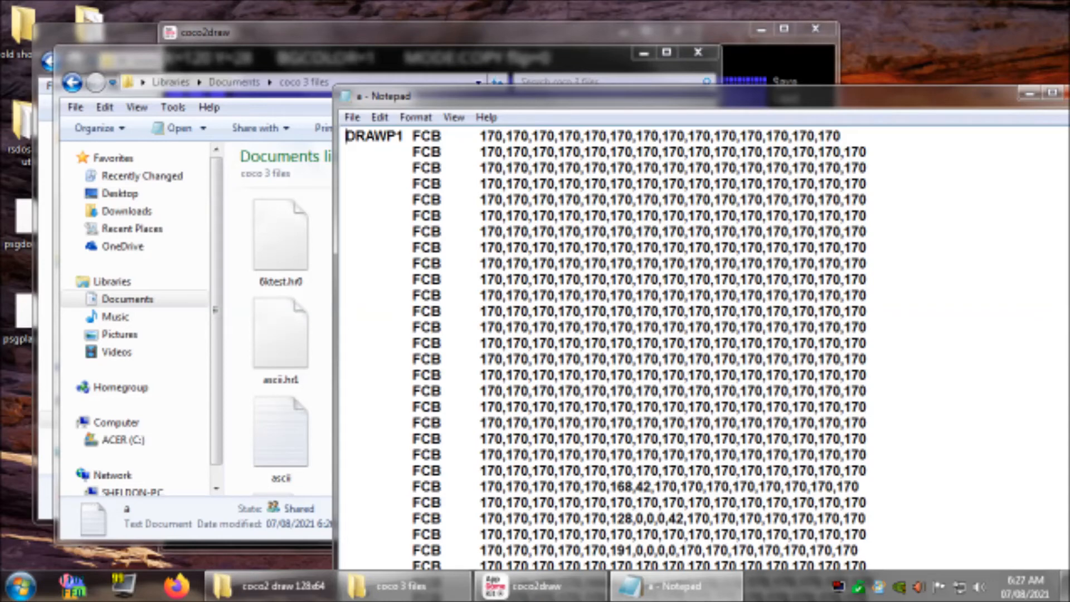
- Examine the FCB byte listing from its first line to the closing comment, and close the text file
scroll(702, 345, down, 15)
scroll(703, 346, down, 15)
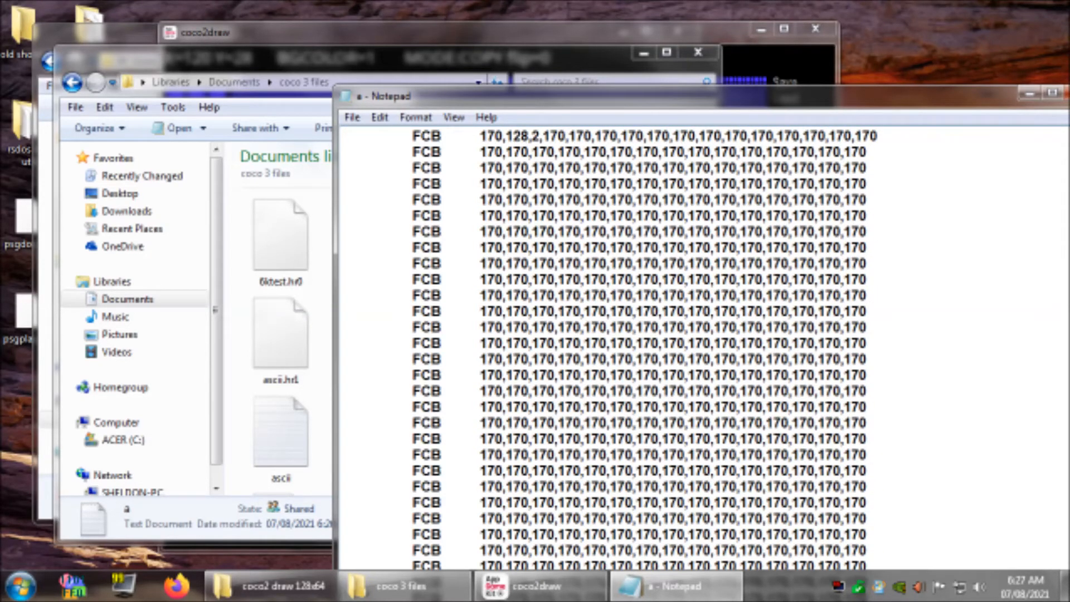
drag(917, 101, 806, 26)
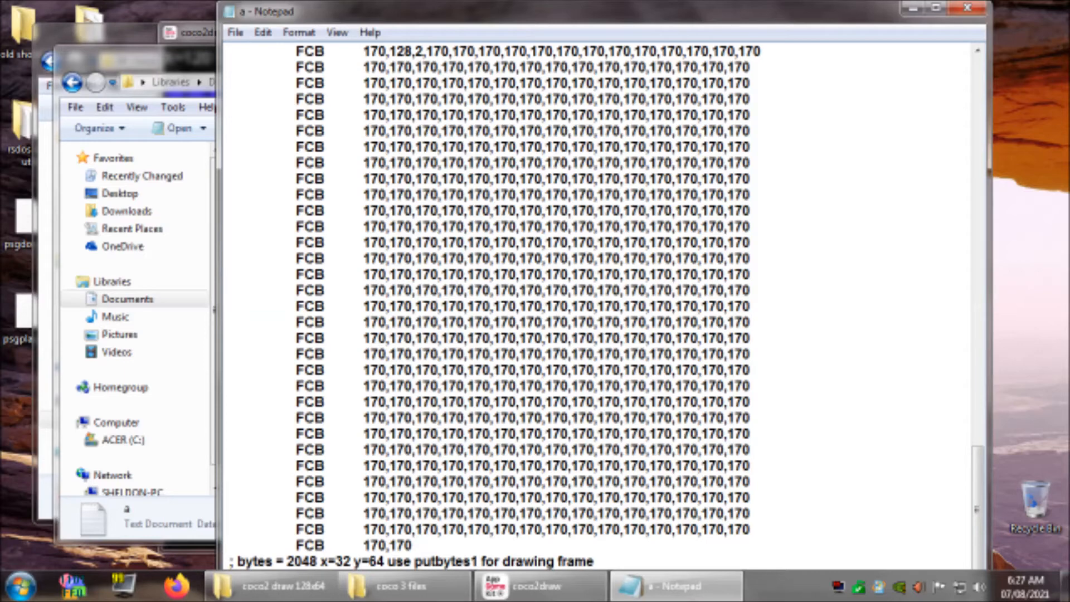
drag(978, 483, 982, 66)
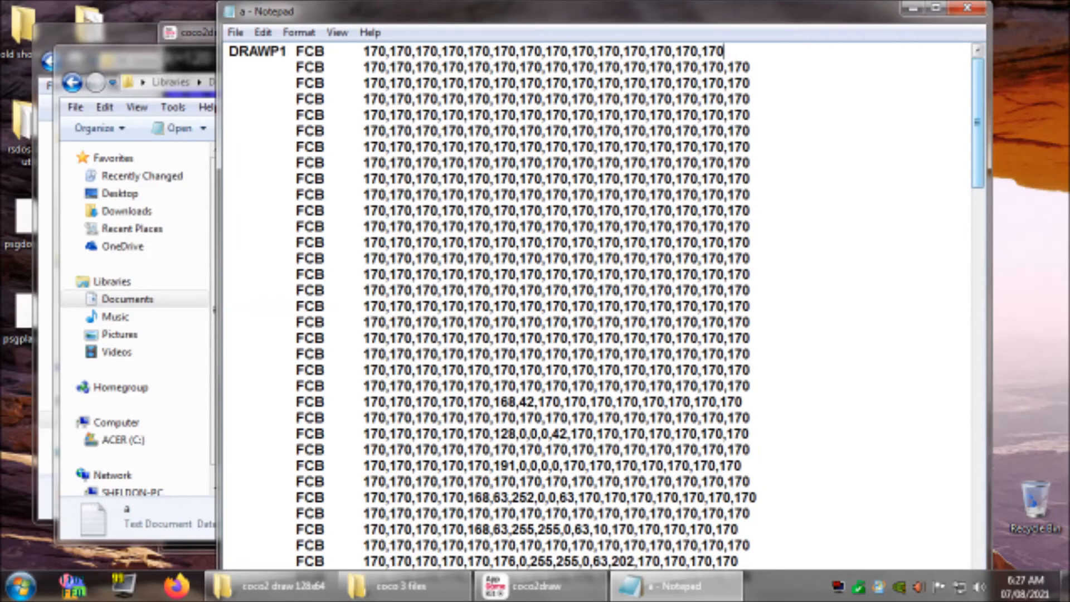
click(968, 10)
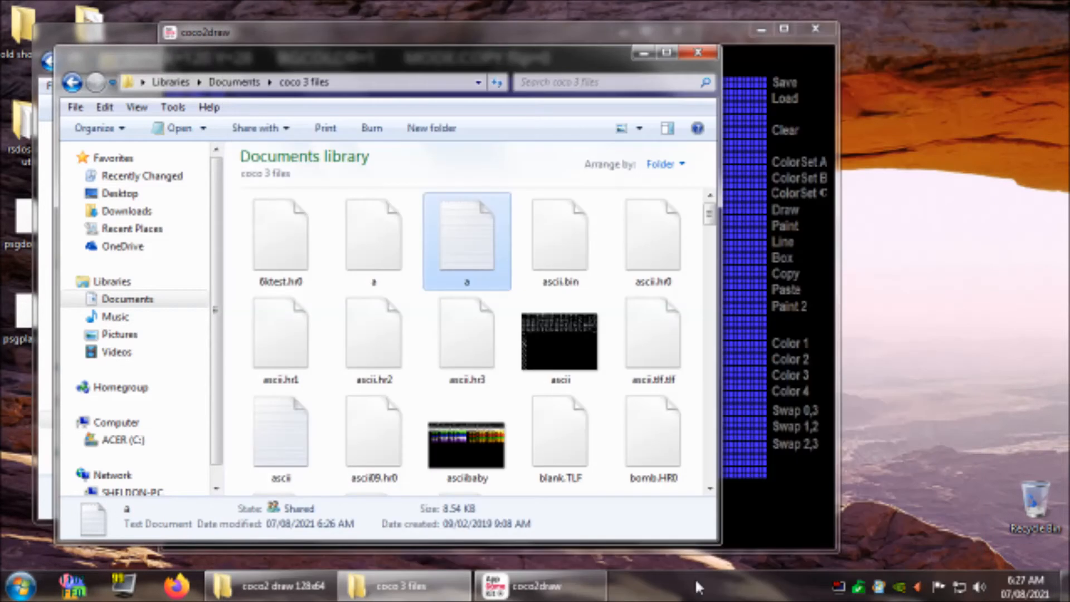
- Return to coco2draw and save the copied canvas area as a Ram Pixel Copy to a.txt with the label DRAWP1
click(569, 592)
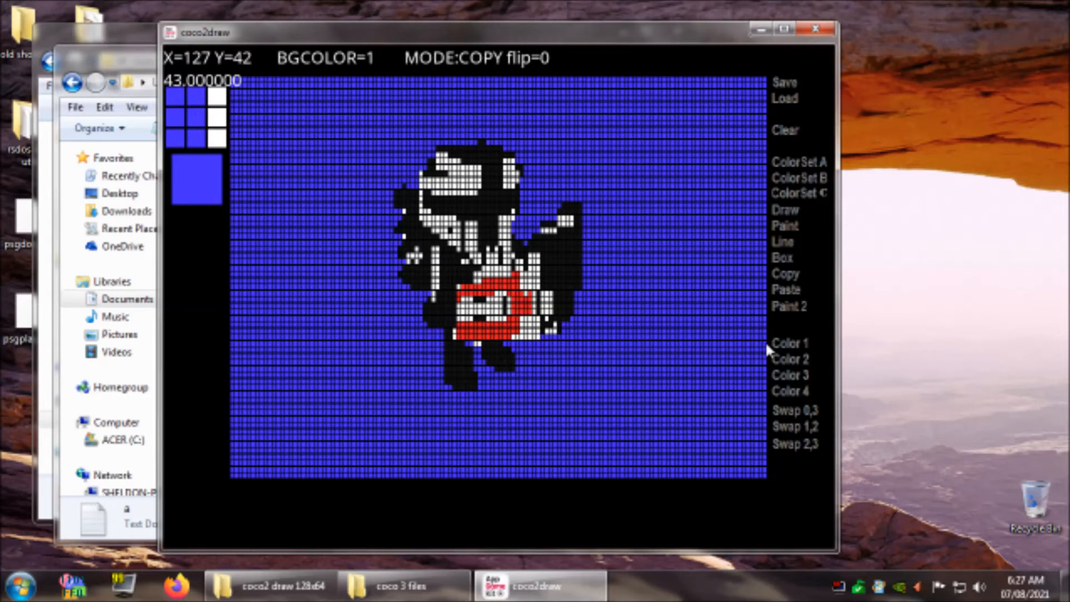
click(781, 81)
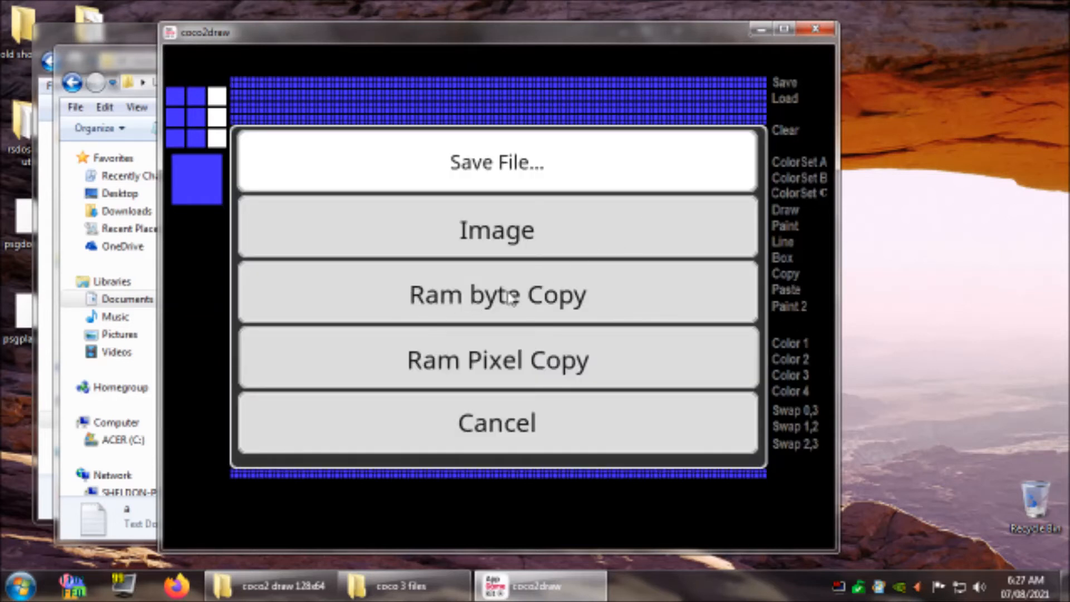
click(569, 361)
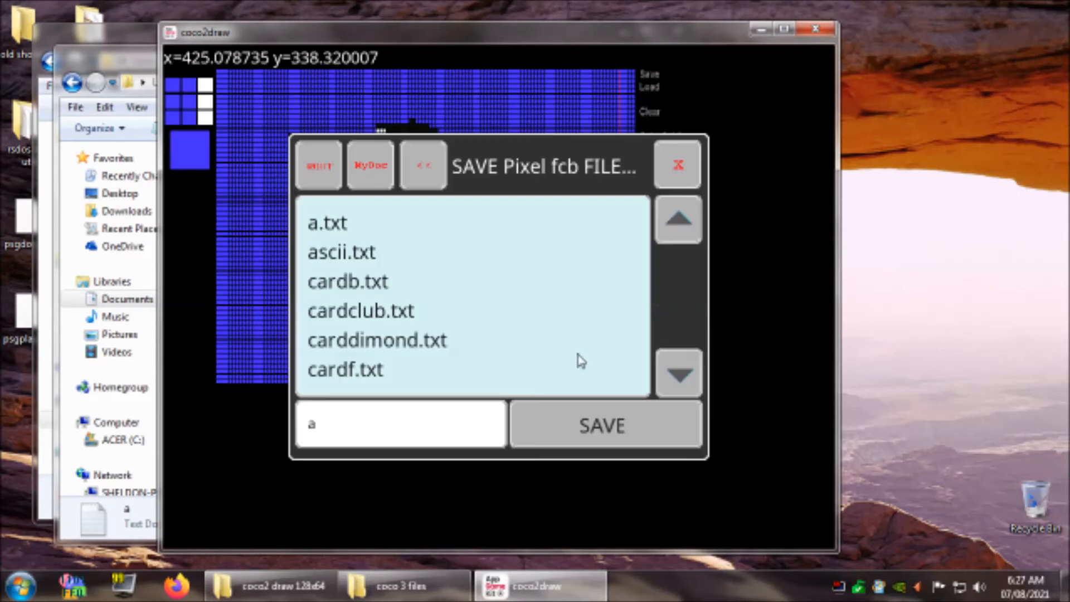
click(334, 225)
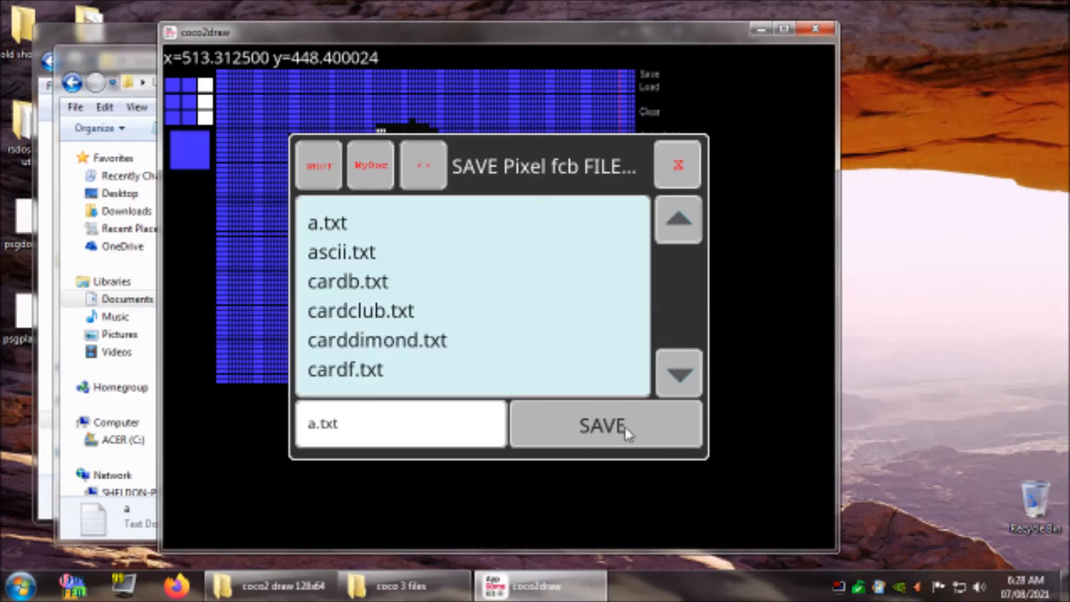
click(604, 427)
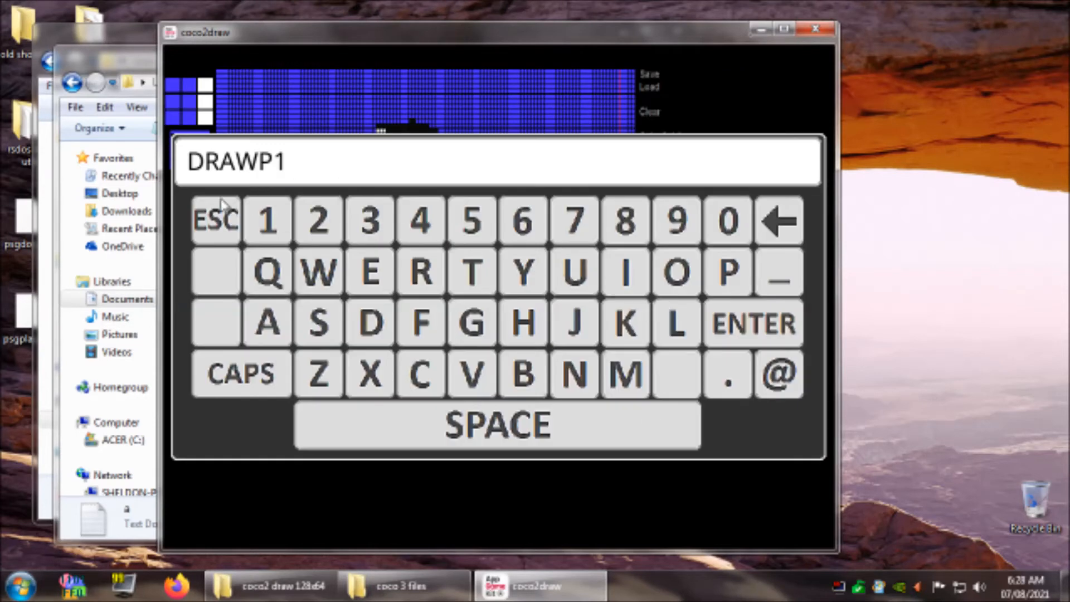
click(727, 335)
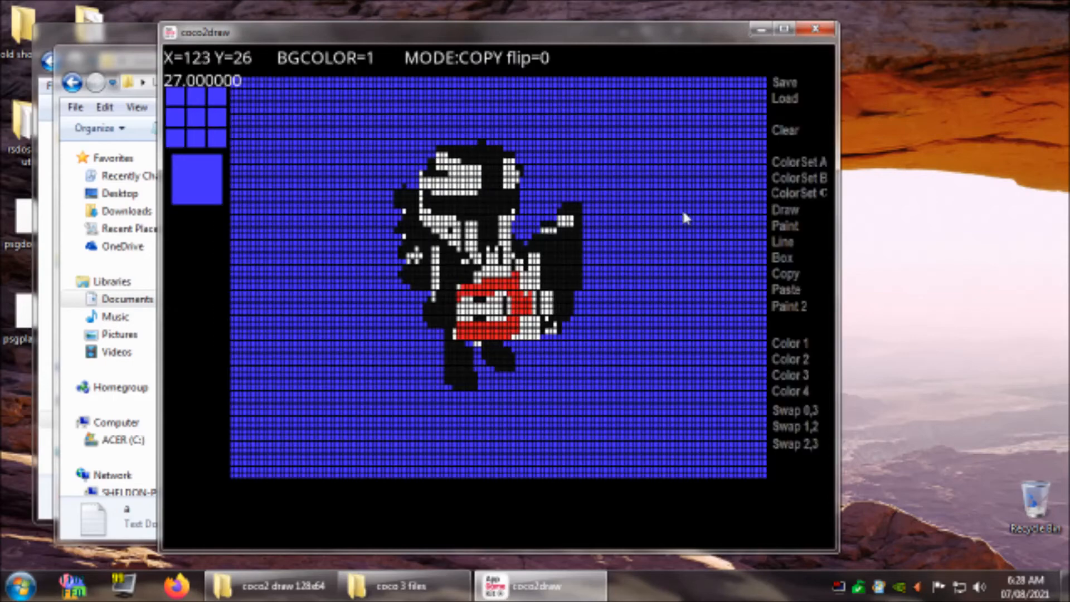
- Open the text document a from the coco 3 files folder in Notepad and step through the first pixel values
click(401, 585)
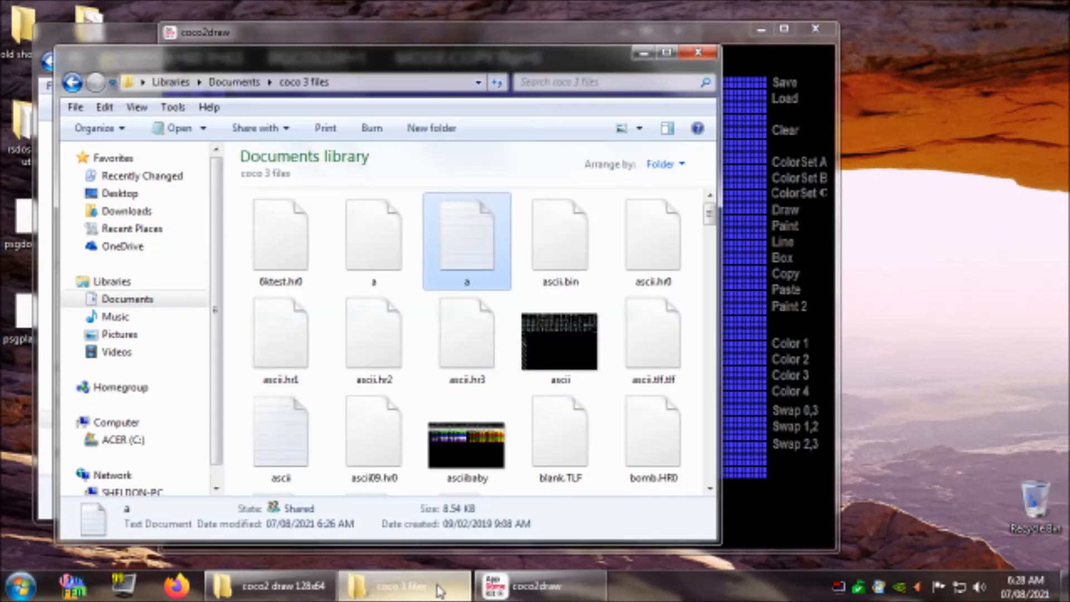
double_click(478, 230)
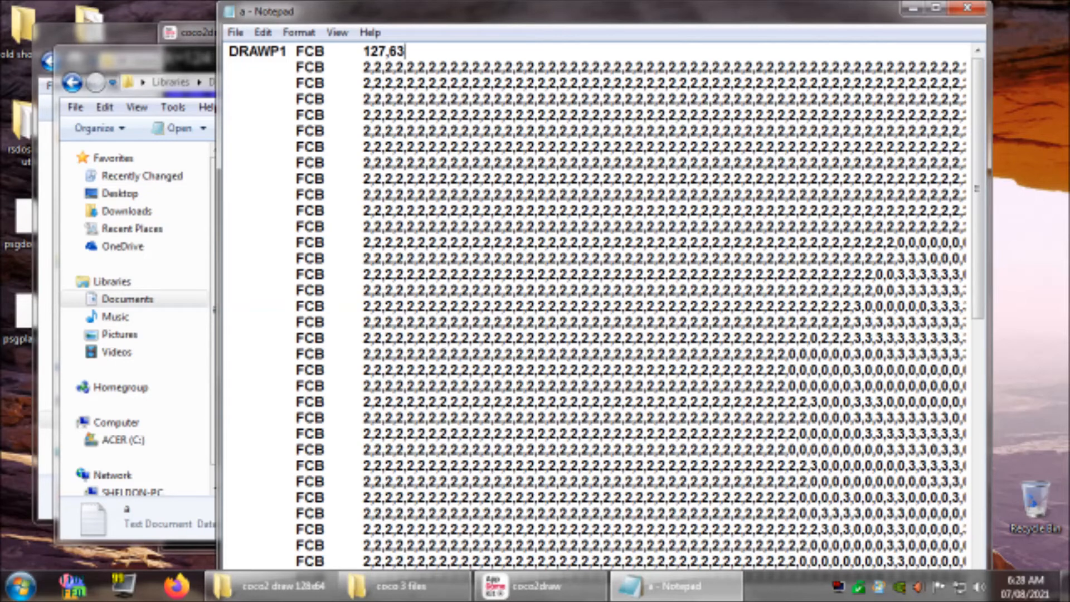
click(363, 67)
key(shift+Right)
key(Right)
key(Right)
key(shift+Right)
key(Right)
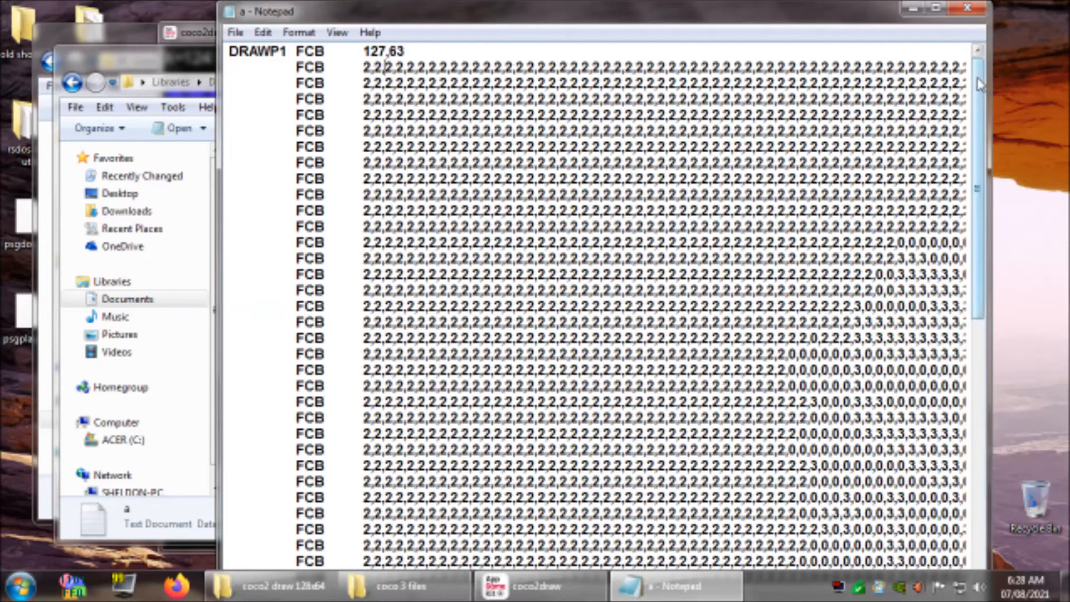
- Enlarge the Notepad window, examine the FCB pixel listing across its width and its closing comment, and close the text file
drag(996, 118, 996, 195)
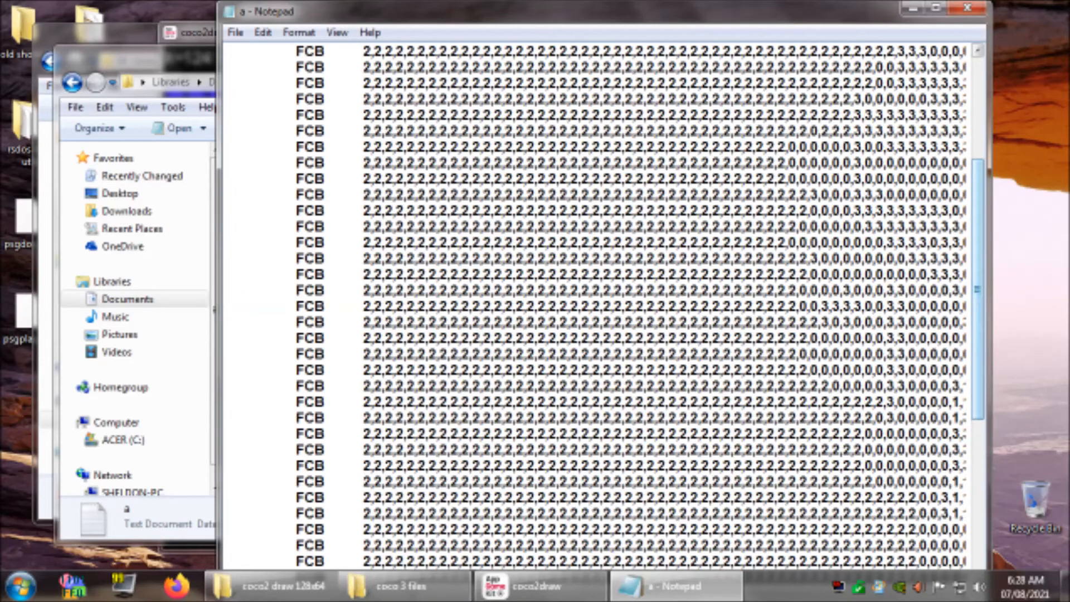
double_click(845, 14)
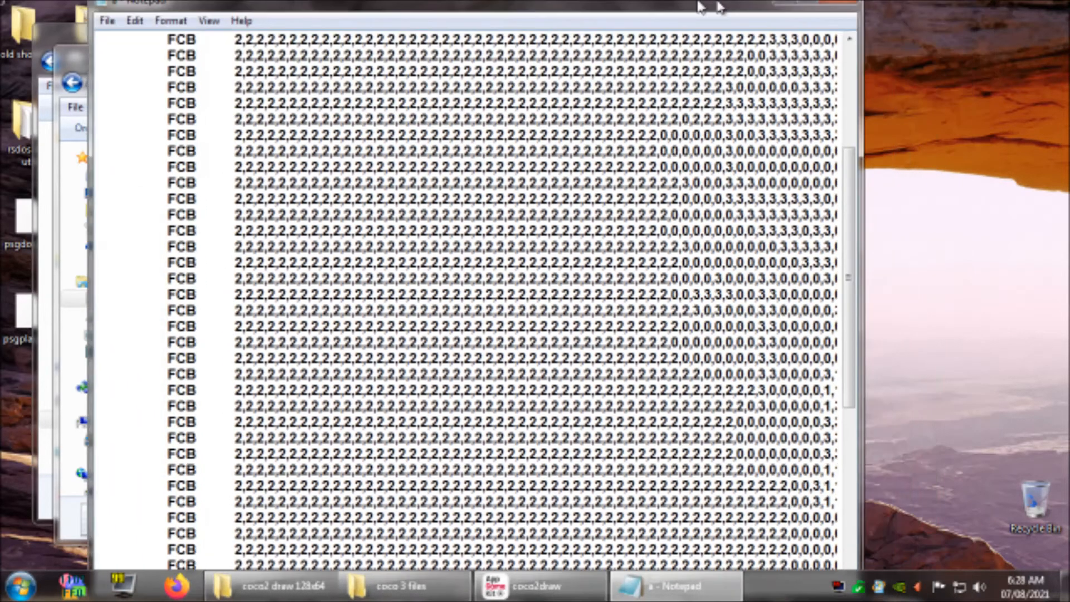
drag(705, 566, 820, 566)
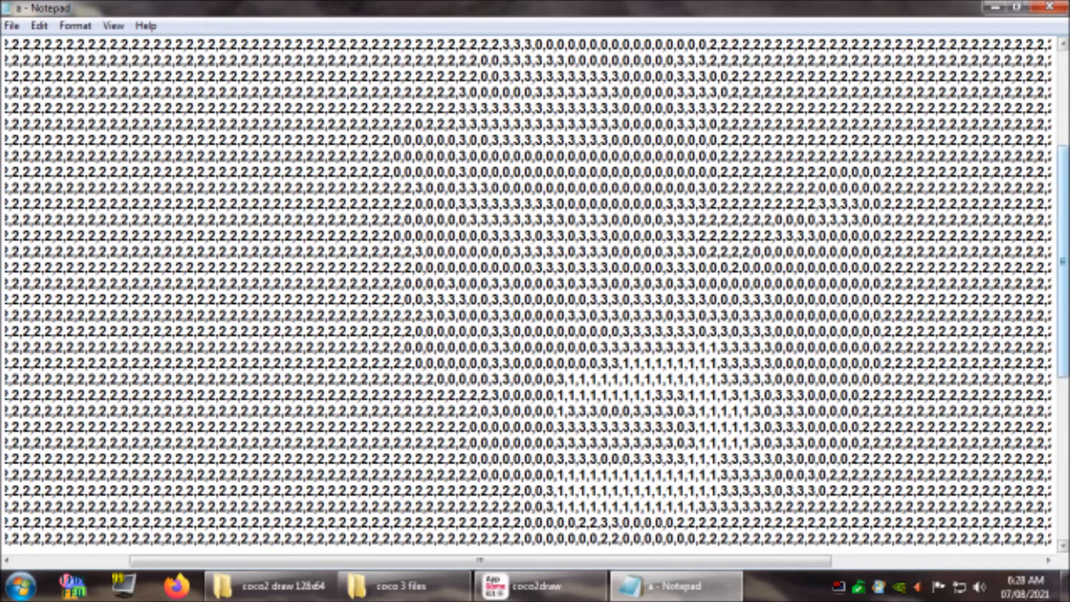
drag(1064, 210, 1066, 373)
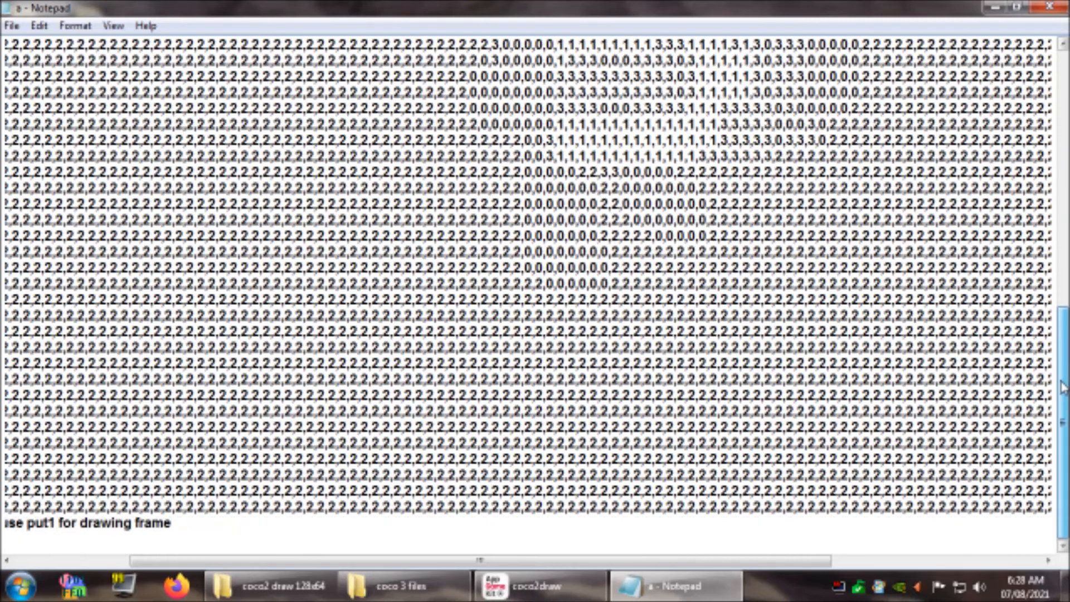
drag(456, 562, 341, 563)
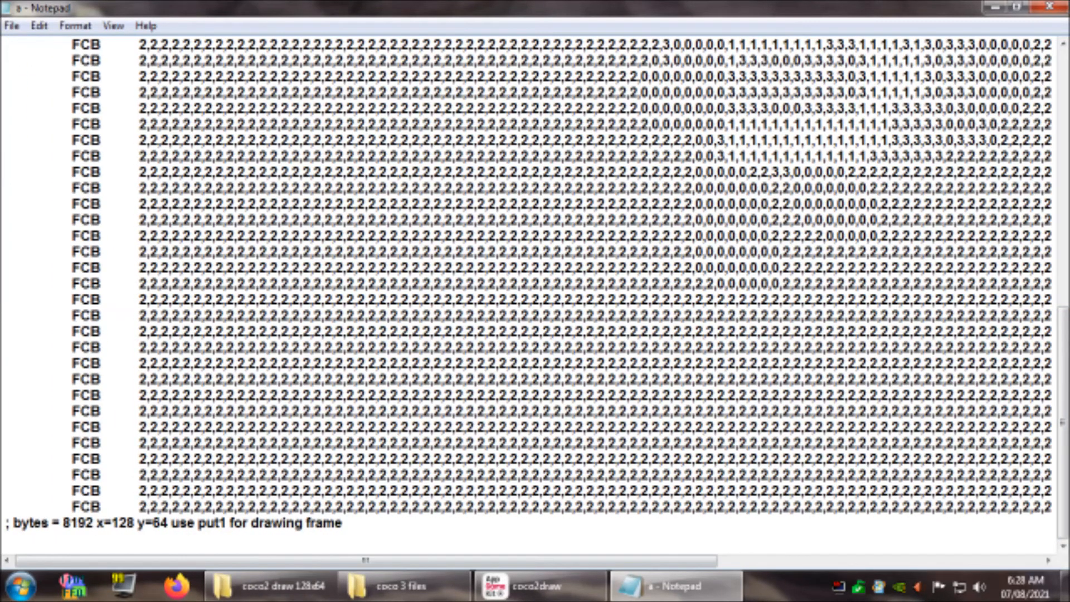
drag(63, 523, 96, 523)
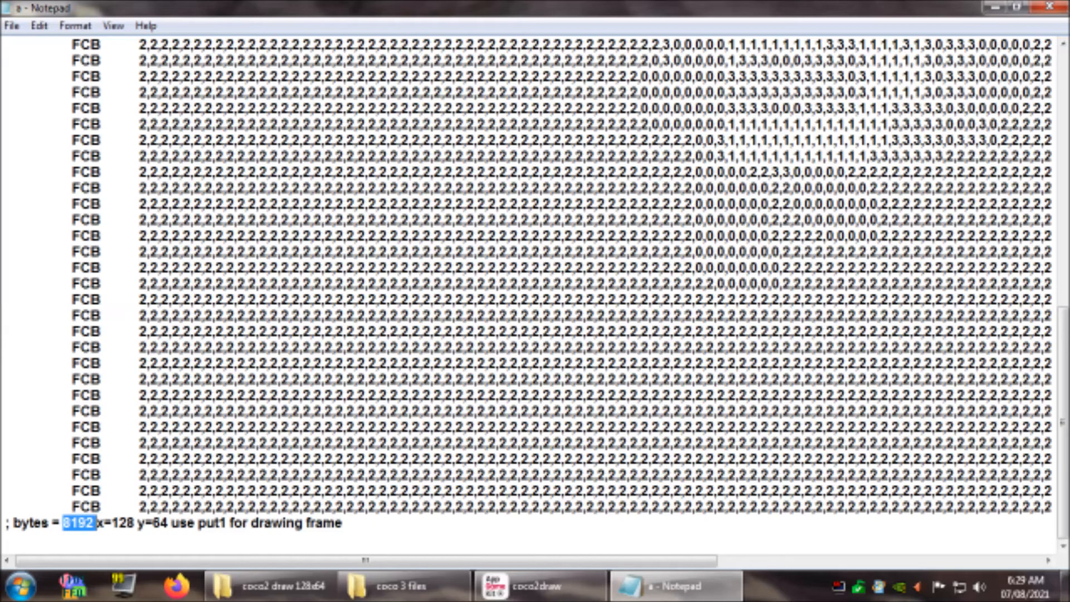
mouse_move(97, 523)
mouse_down()
mouse_move(199, 523)
mouse_move(6, 538)
mouse_move(226, 523)
mouse_up()
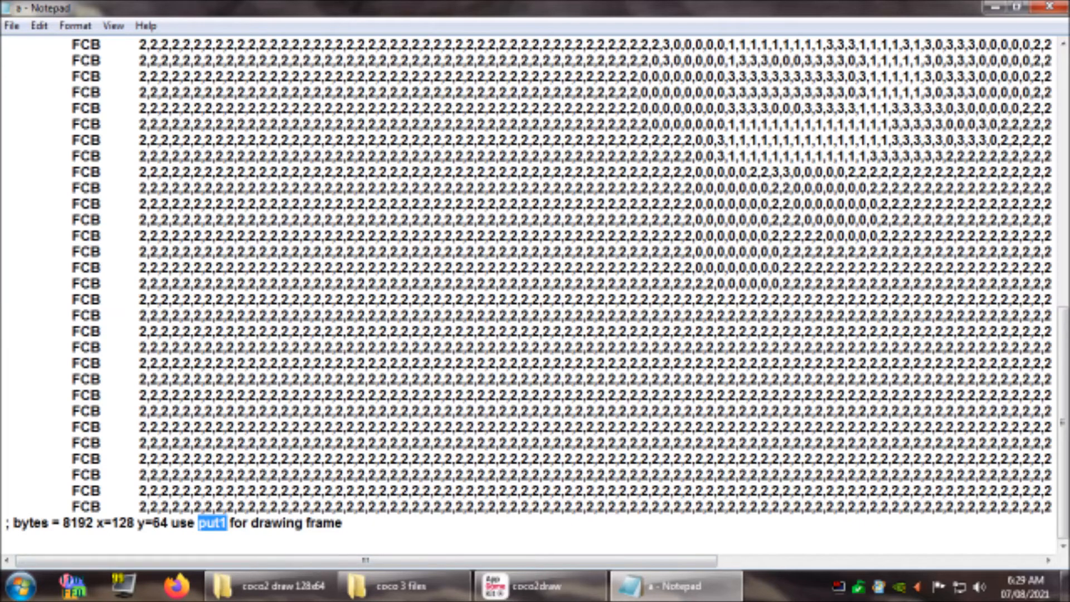
scroll(535, 290, up, 11)
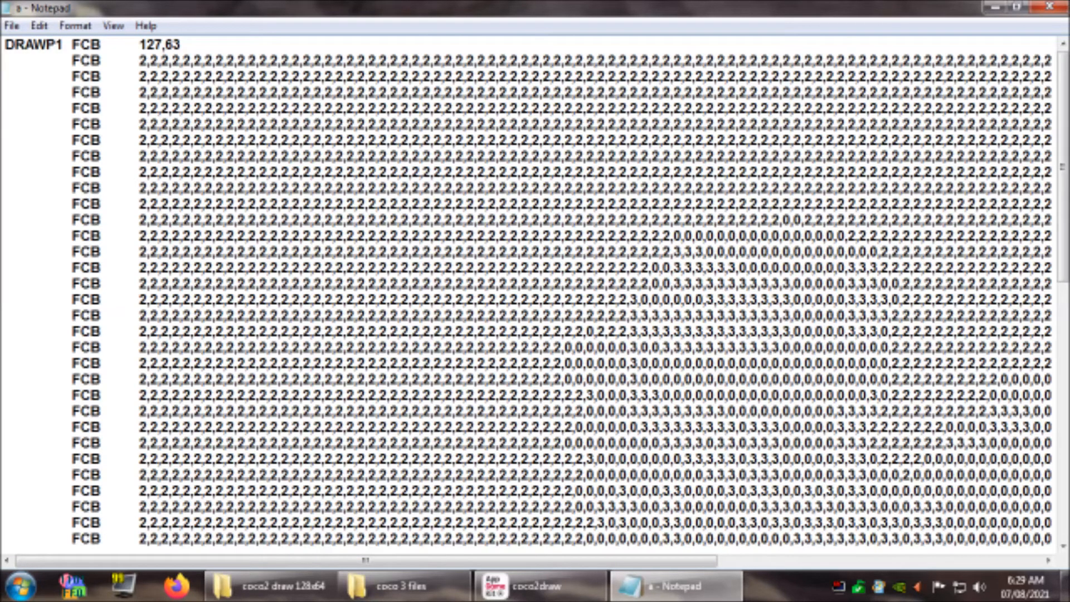
click(1059, 10)
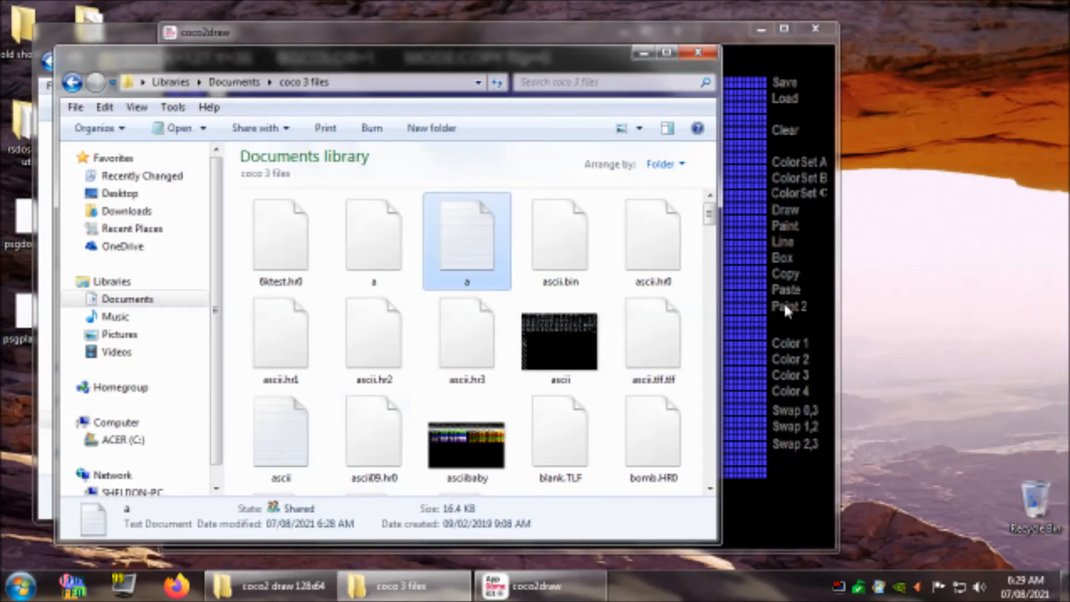
- Return to coco2draw, swap colors 1,2 and 0,3 in the drawing, select Color 4, and swap colors 2,3
click(784, 305)
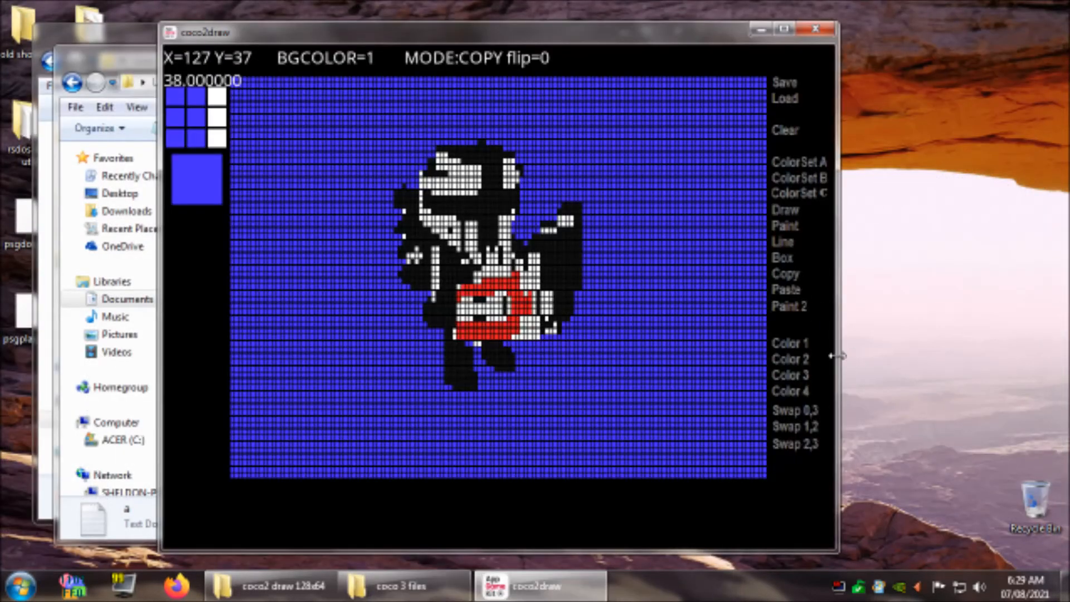
click(783, 259)
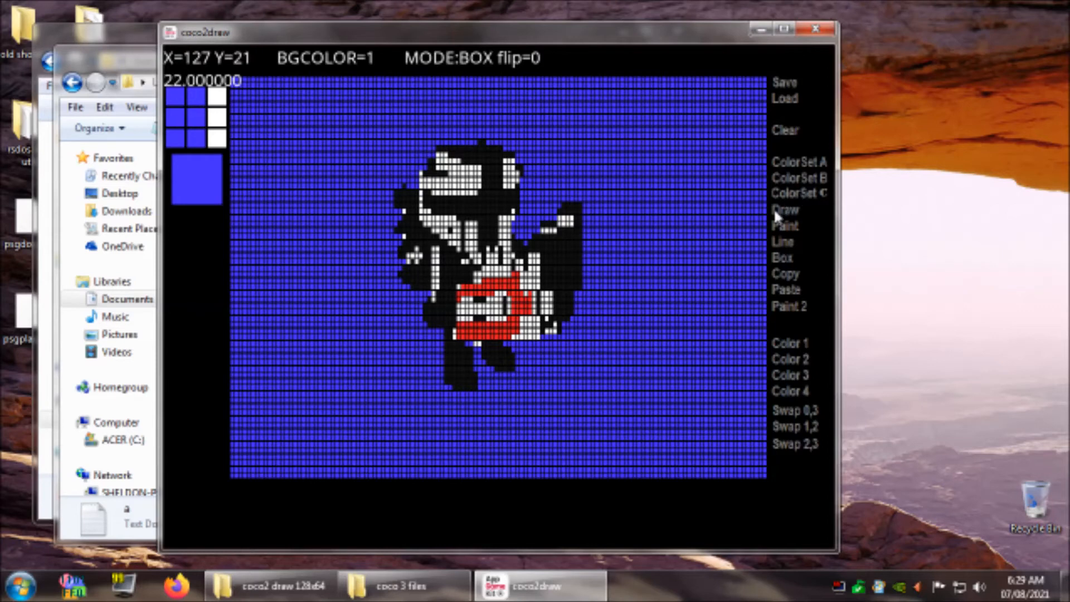
click(798, 425)
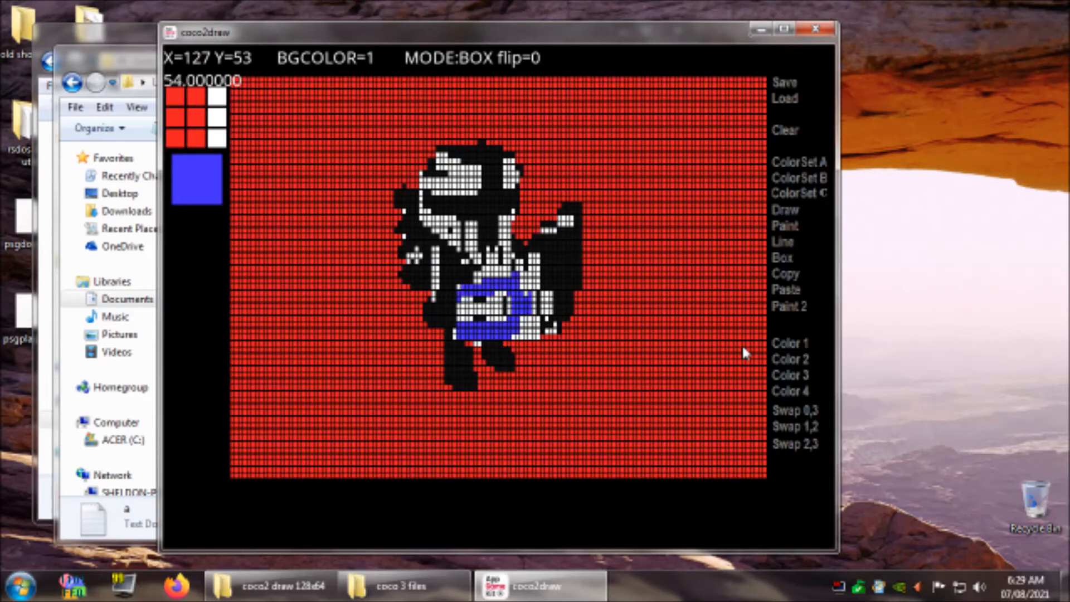
click(800, 408)
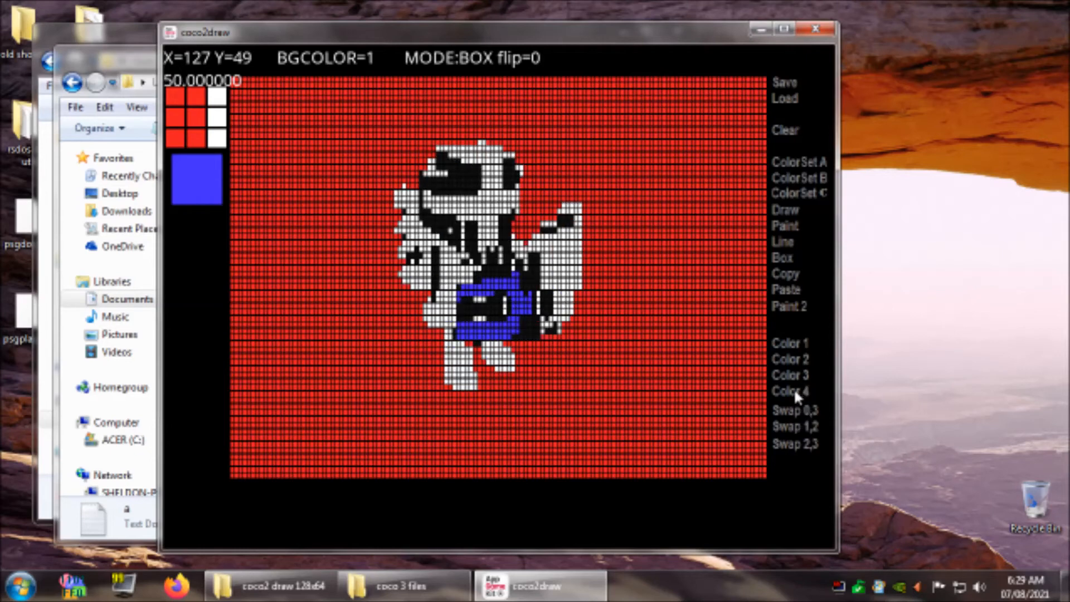
click(794, 389)
click(797, 444)
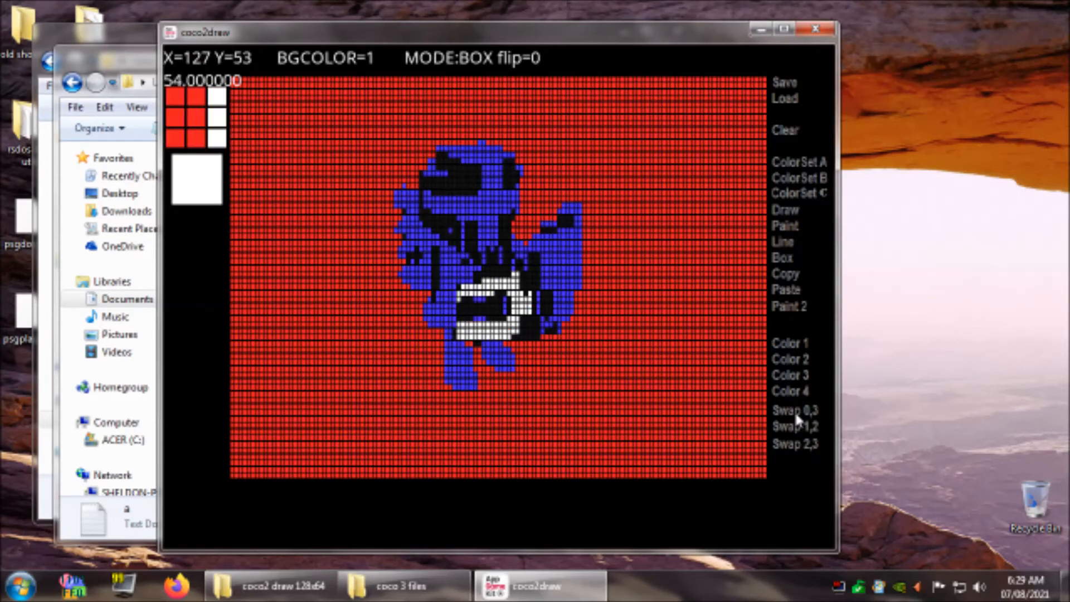
- Swap colors 0,3, swap 1,2 and swap 0,3 again to get a red character on a blue background
click(794, 411)
click(803, 425)
click(802, 406)
click(797, 194)
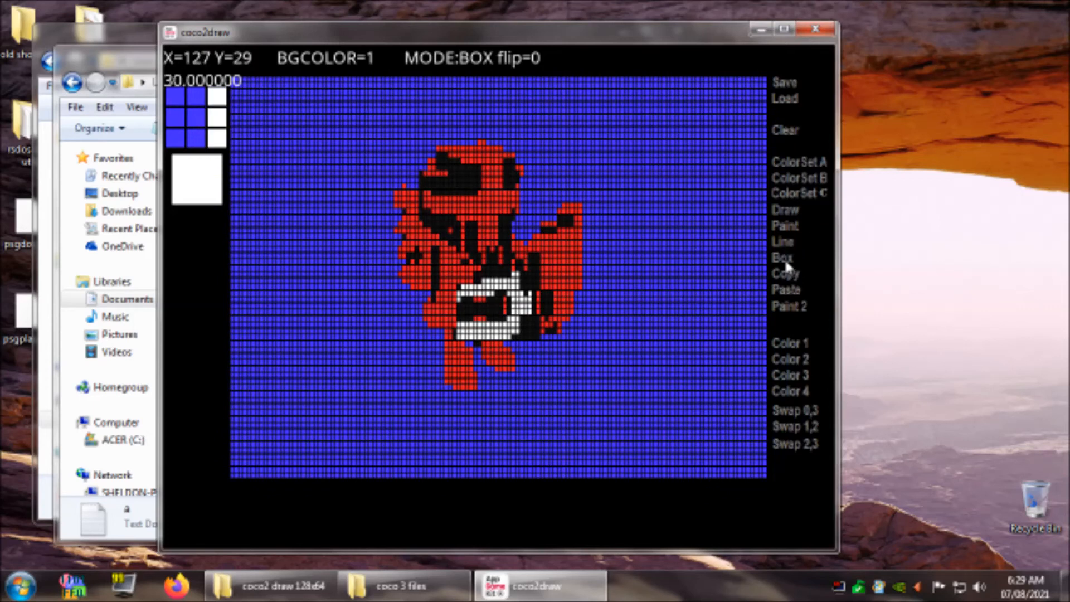
- Draw a small white freehand figure about 11 by 8 pixels to the right of the character, clearing stray pixels with blue Color 3
click(788, 209)
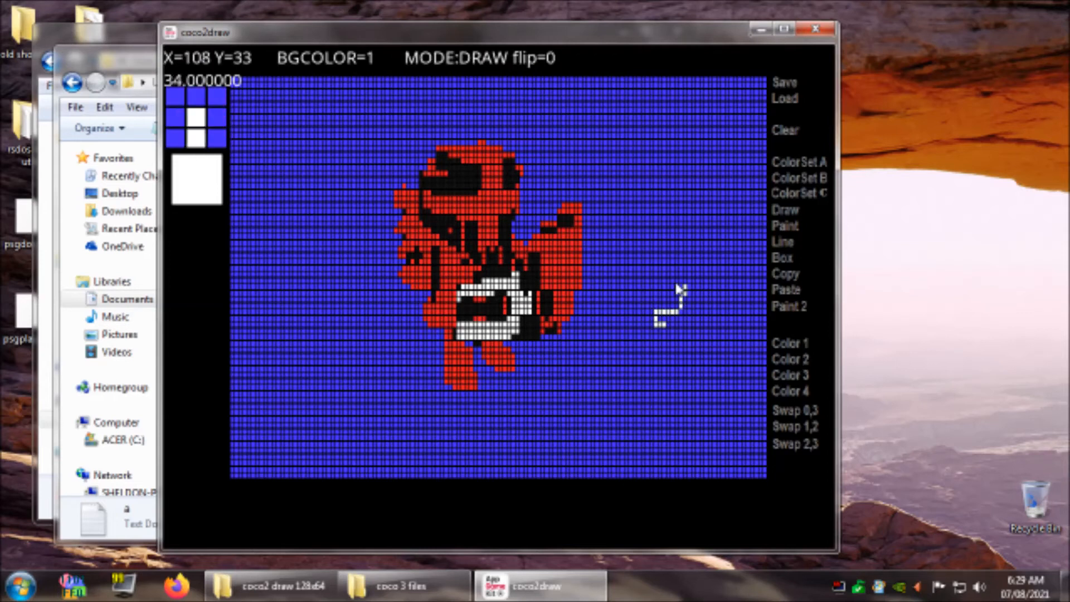
mouse_move(668, 295)
mouse_down()
mouse_move(674, 308)
mouse_move(674, 290)
mouse_move(675, 304)
mouse_up()
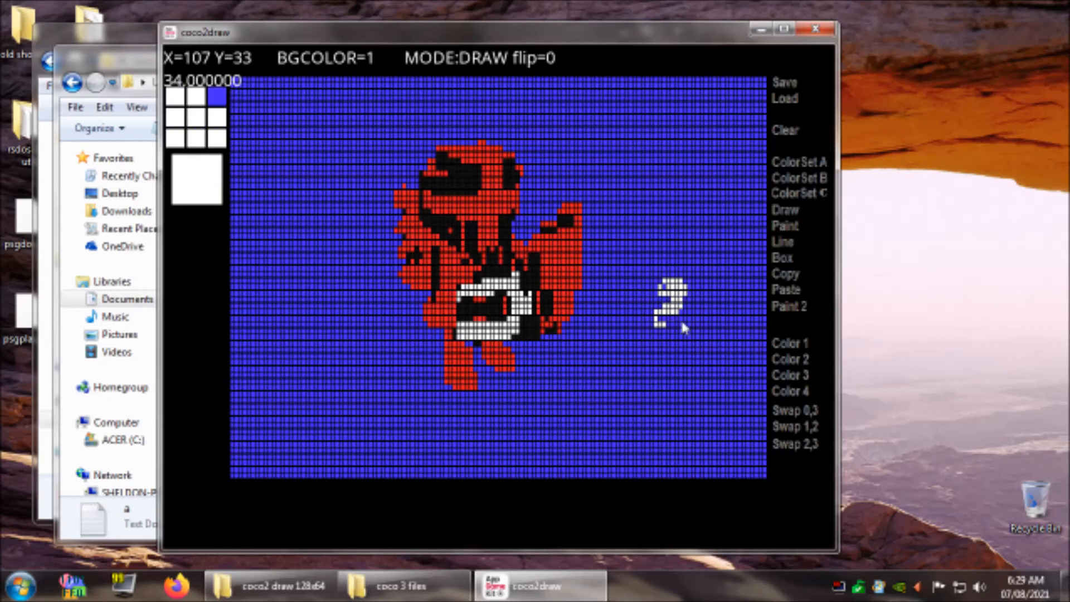
click(798, 376)
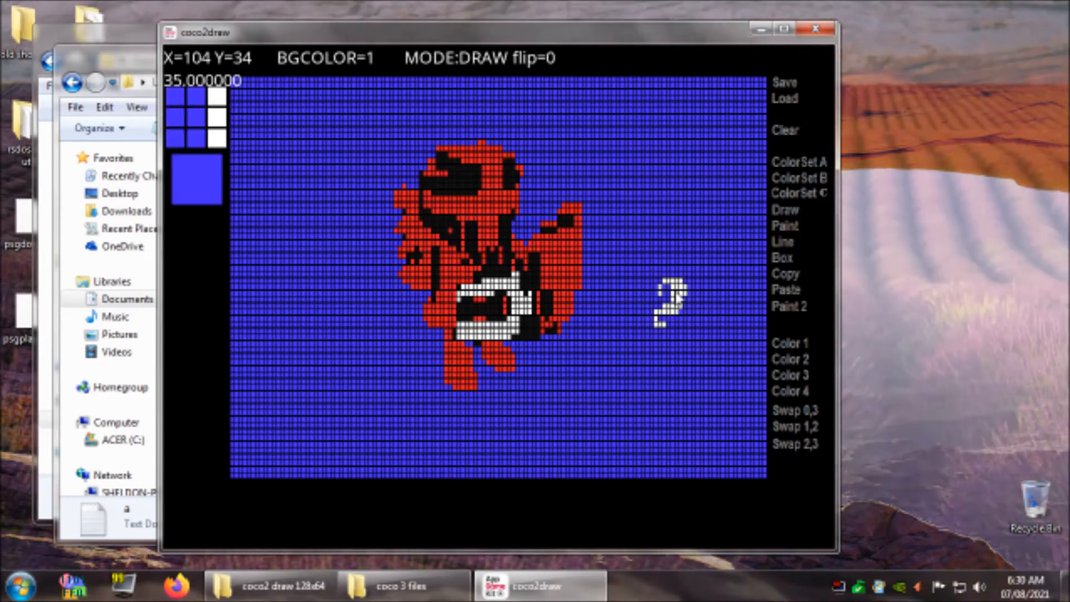
mouse_move(670, 305)
mouse_down()
mouse_move(679, 319)
mouse_move(691, 297)
mouse_up()
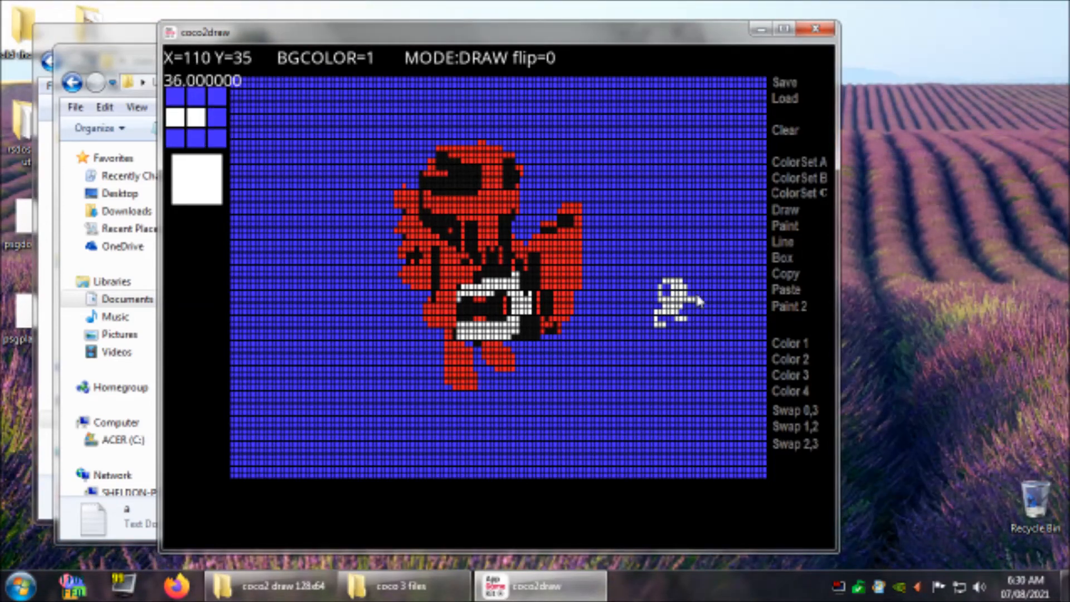
- Copy the area around the small white figure and save it as a Ram Pixel Copy to a.txt with the label DRAWP1
click(784, 272)
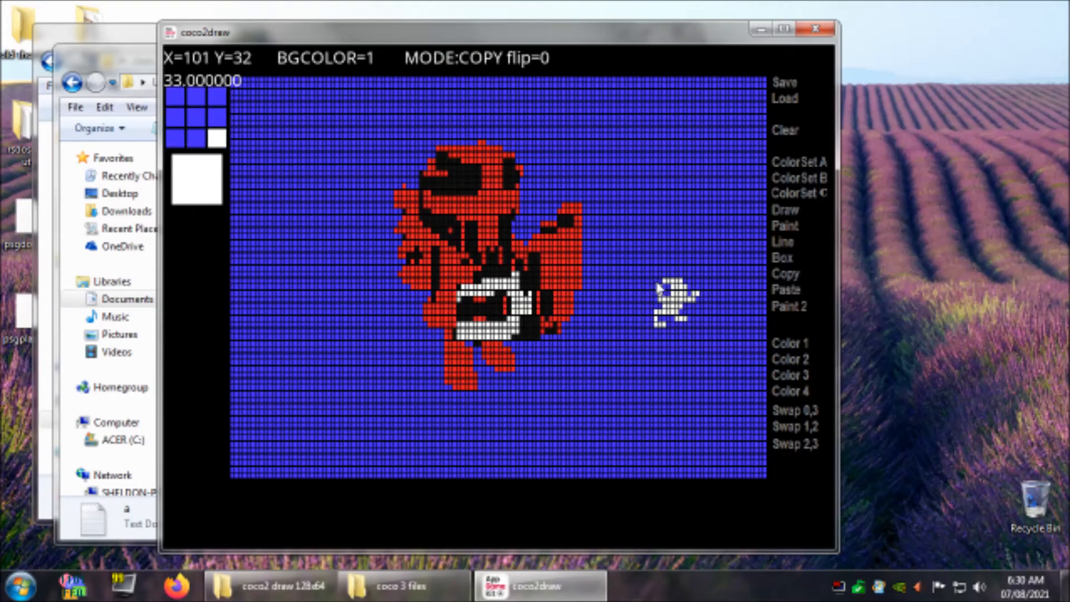
drag(658, 285, 698, 327)
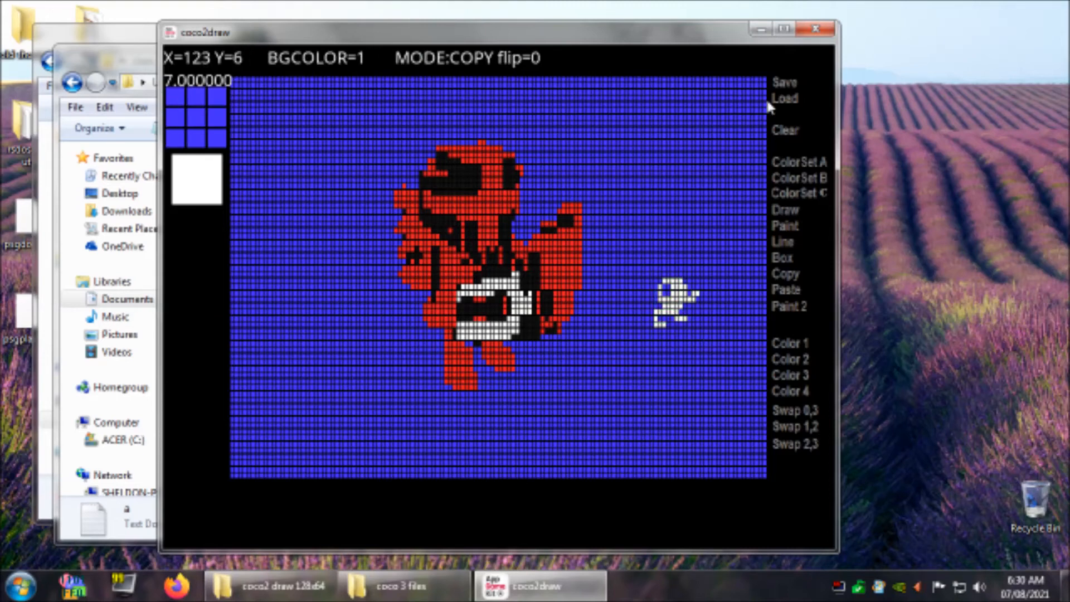
click(779, 83)
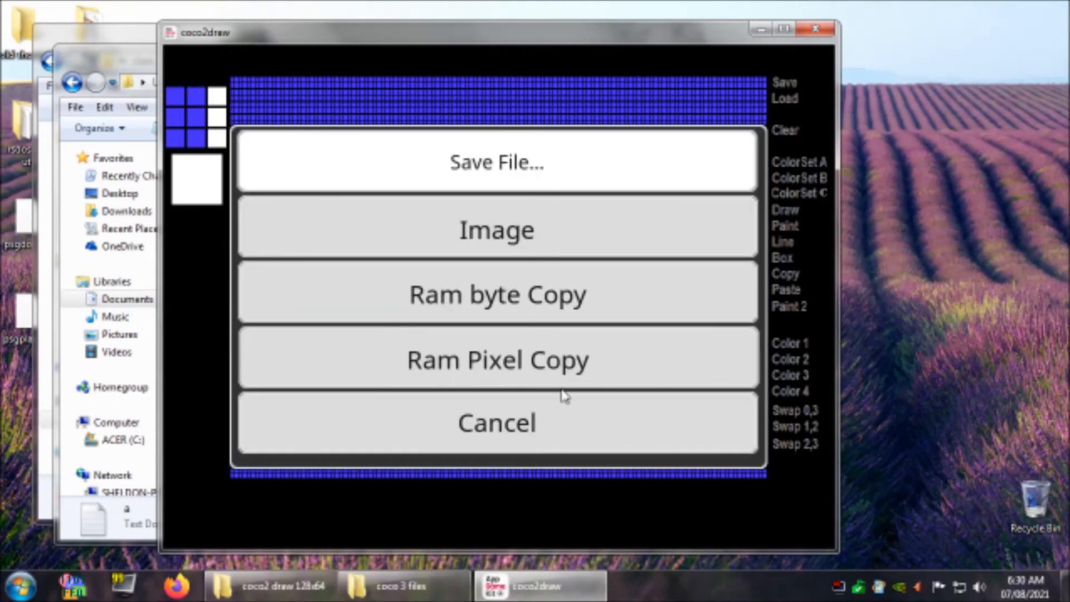
click(453, 357)
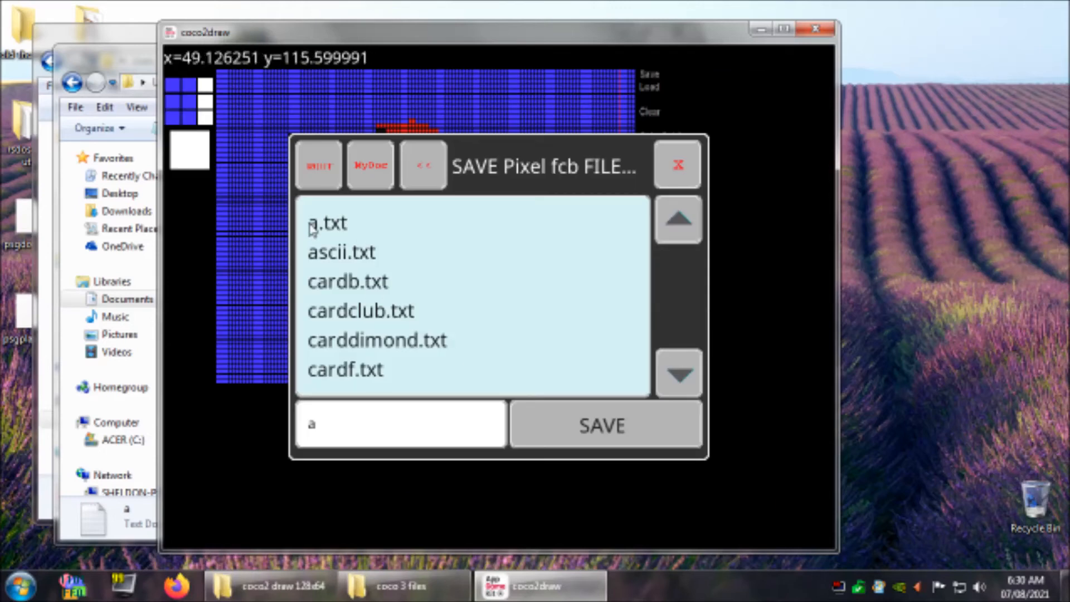
click(326, 226)
click(597, 425)
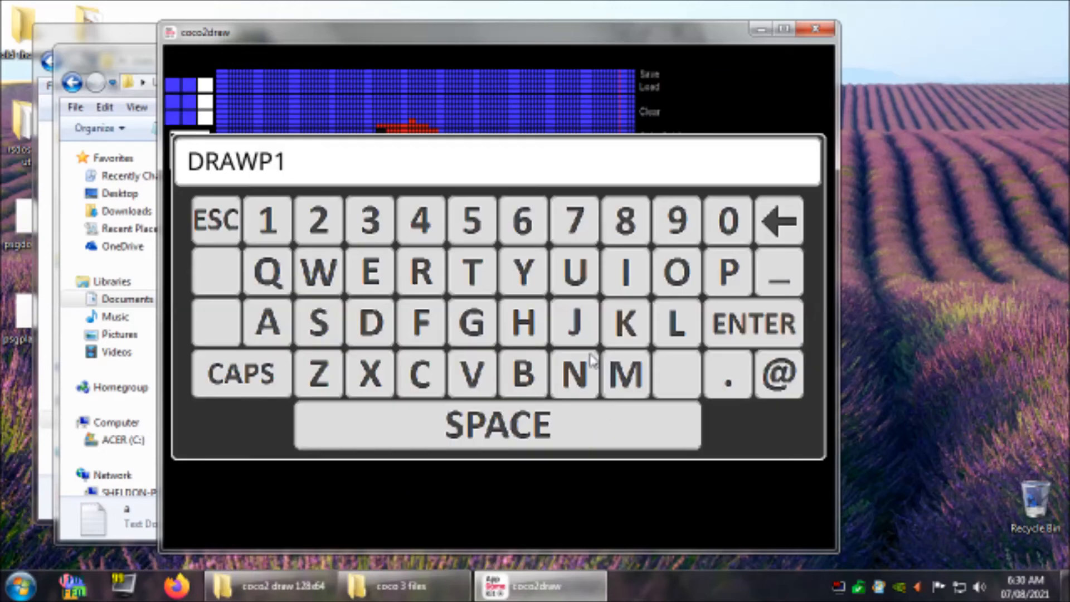
click(749, 323)
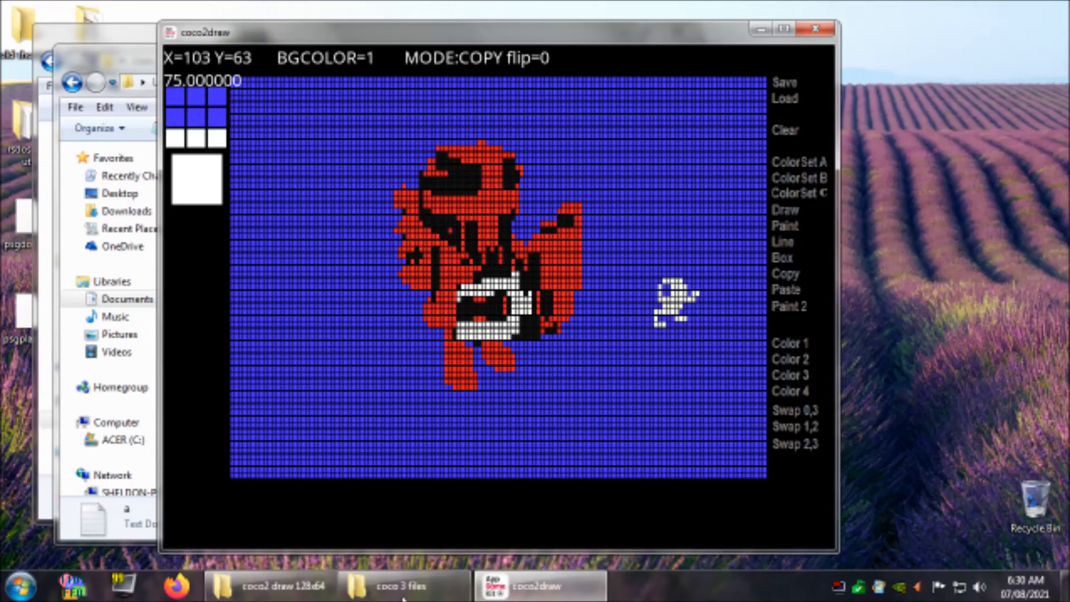
- Switch to the coco 3 files folder and open the newly saved text document a in Notepad
click(401, 586)
double_click(474, 242)
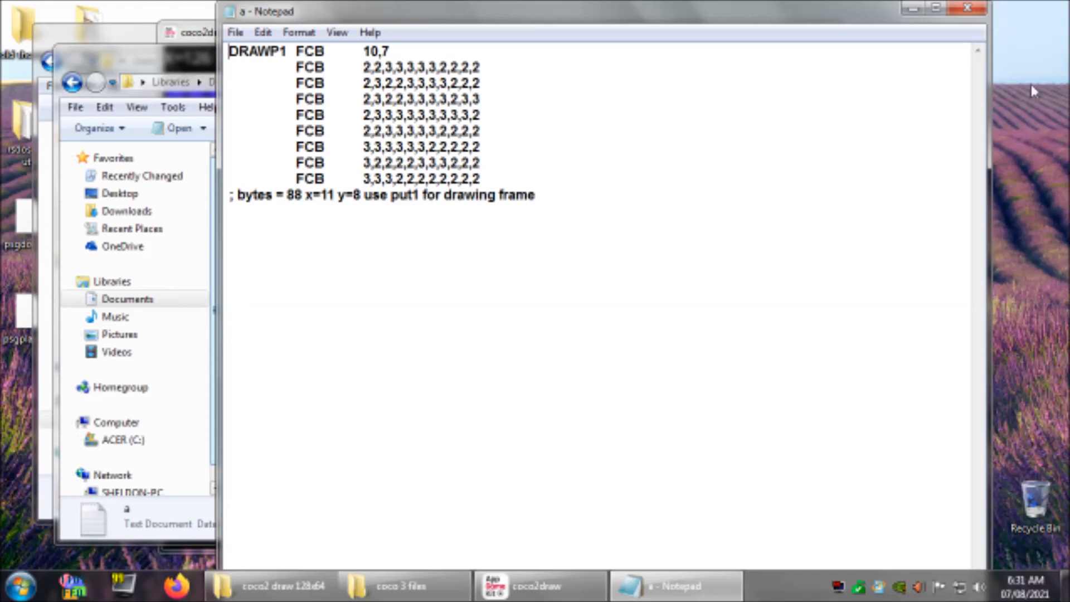
- Close the text file, return to coco2draw and save the copied figure as a Ram byte Copy over a.txt with the label DRAWP1
click(967, 7)
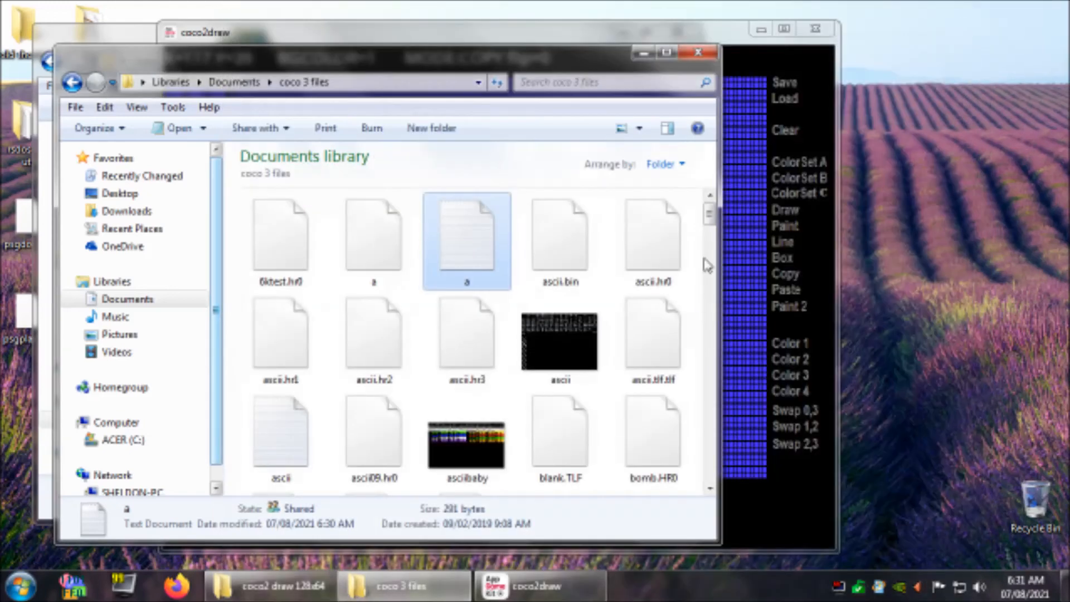
click(752, 45)
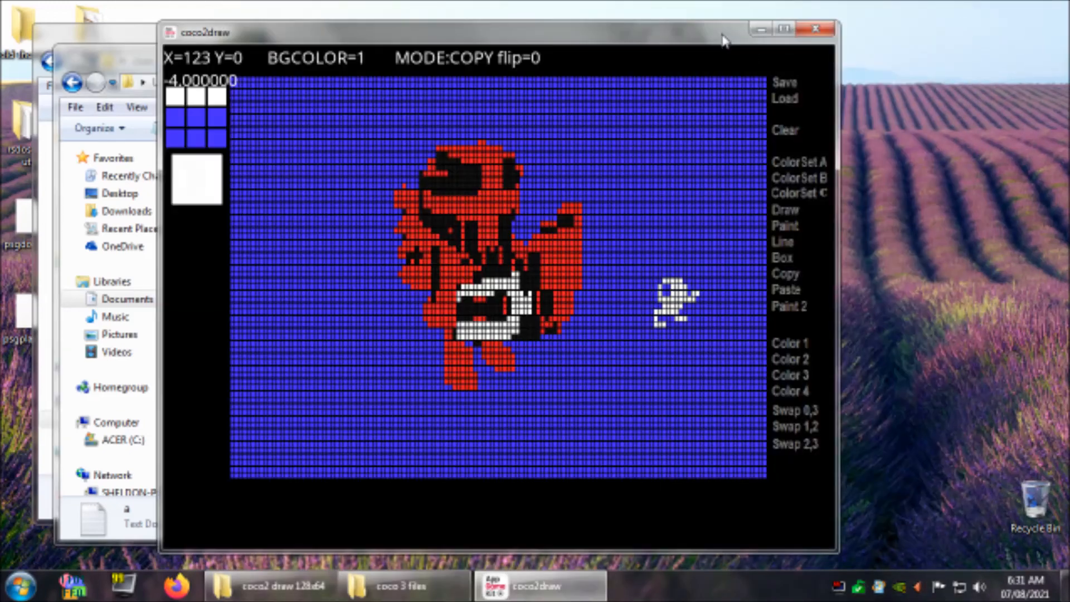
click(790, 85)
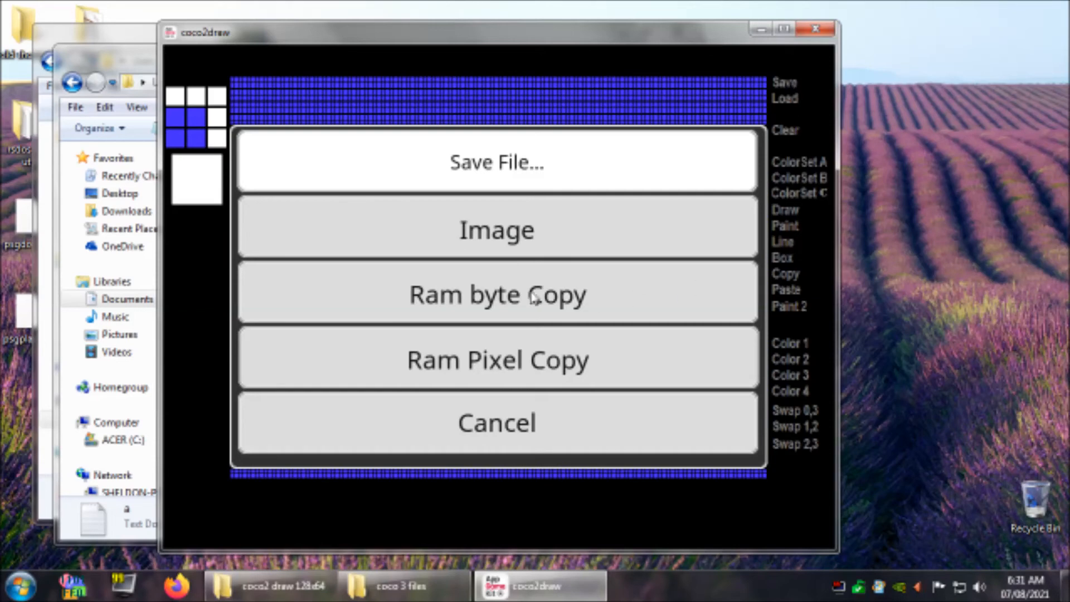
click(517, 310)
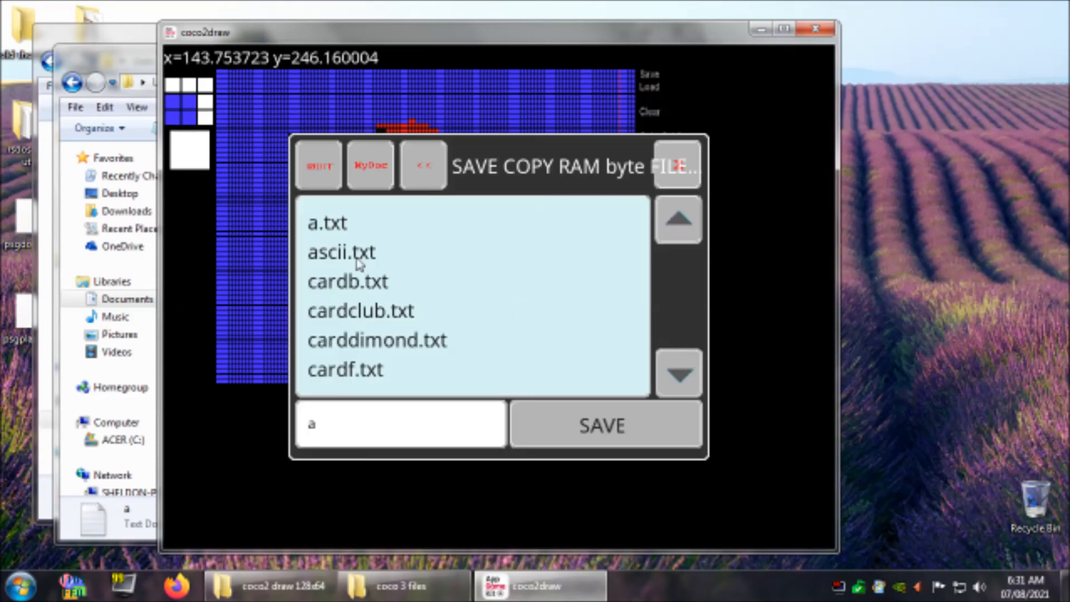
click(334, 223)
click(557, 423)
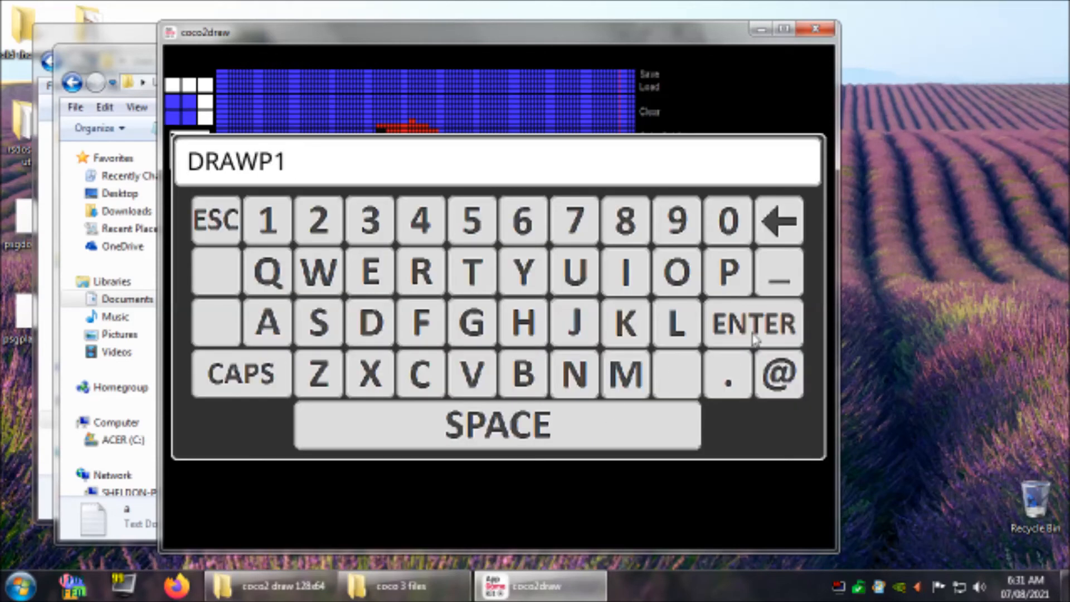
click(755, 330)
- Open the resaved text document a from the coco 3 files folder and examine the x and y sizes in its comment line
click(419, 595)
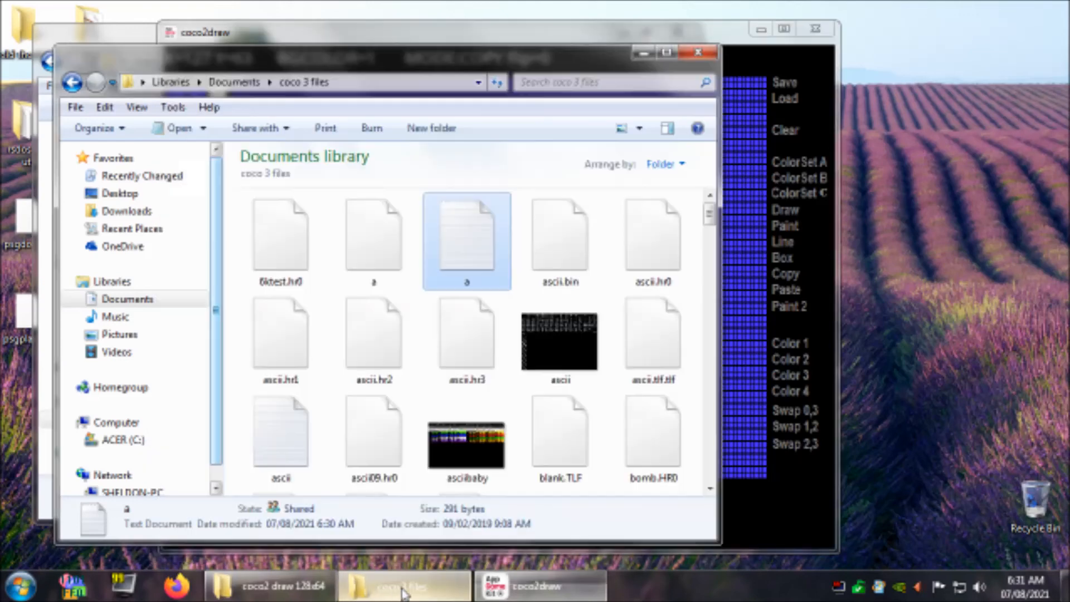
double_click(471, 244)
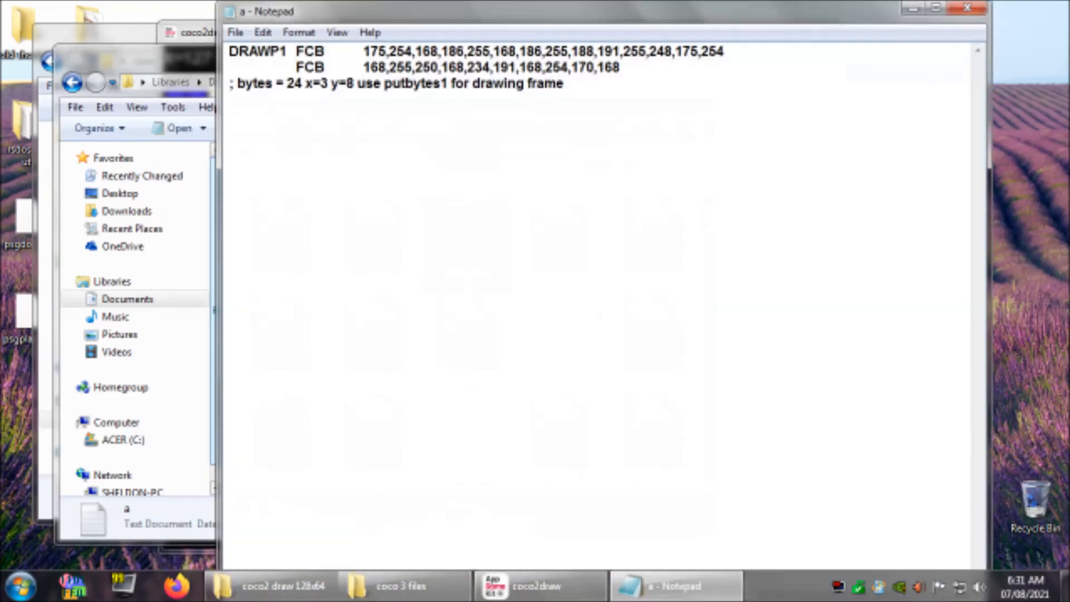
drag(286, 83, 330, 83)
drag(345, 84, 354, 84)
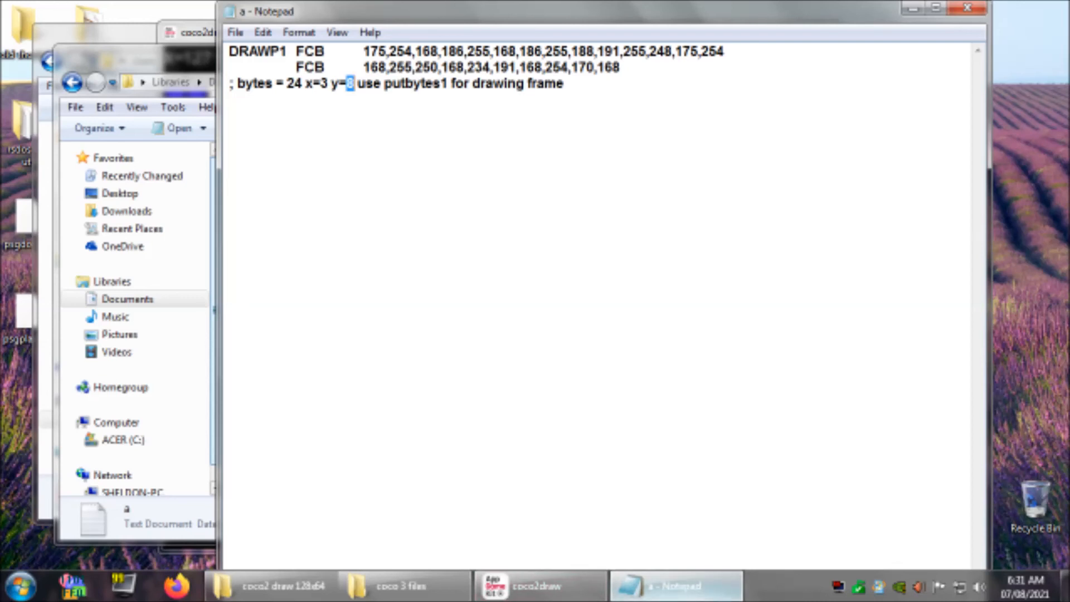
mouse_move(691, 592)
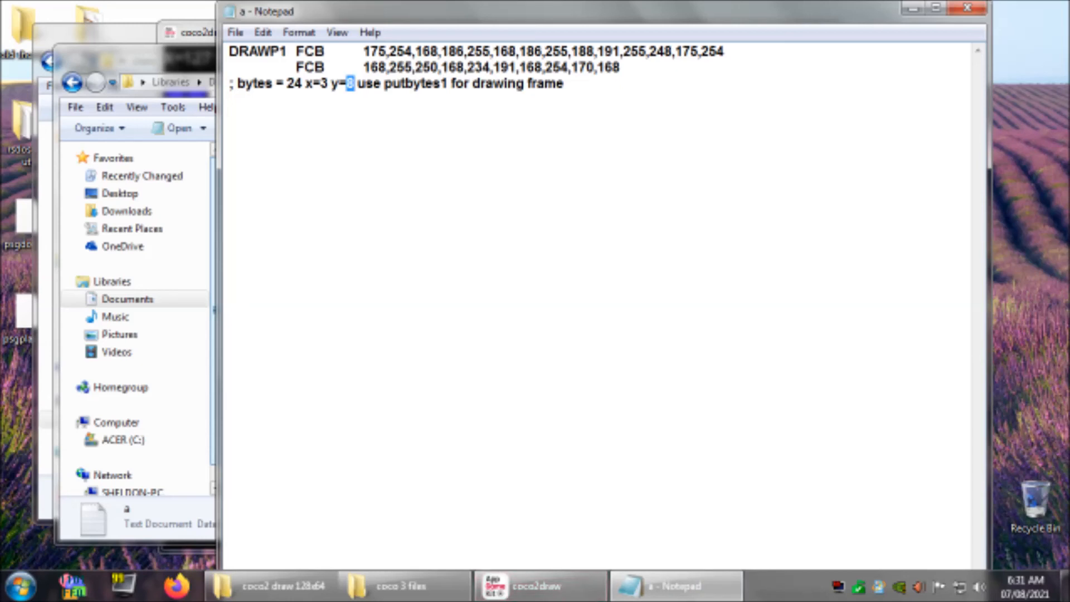
- Switch back to the coco2draw window with the red character drawing
click(536, 586)
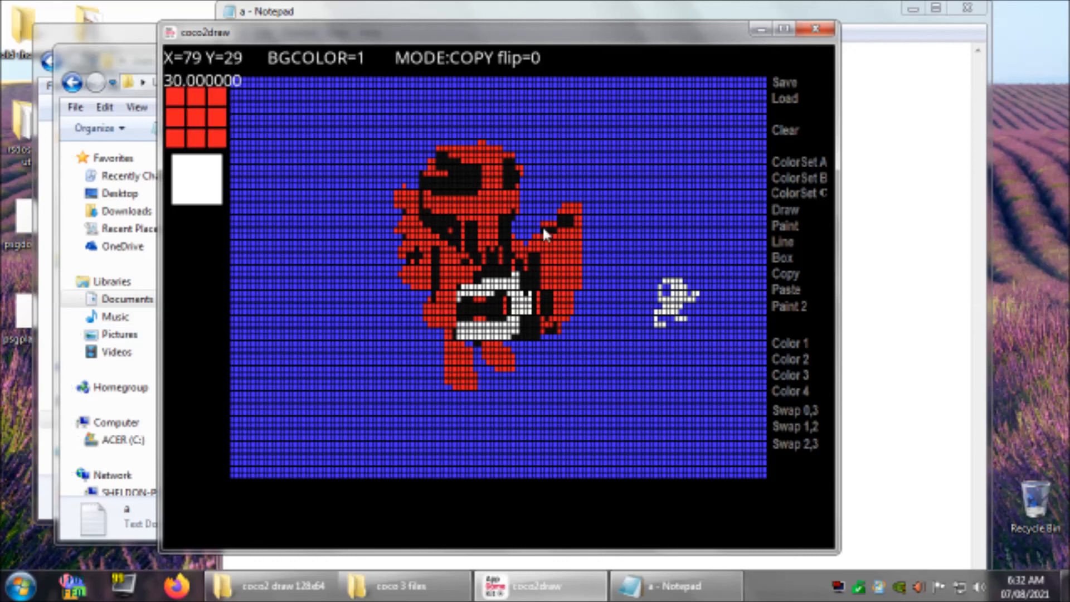
click(773, 84)
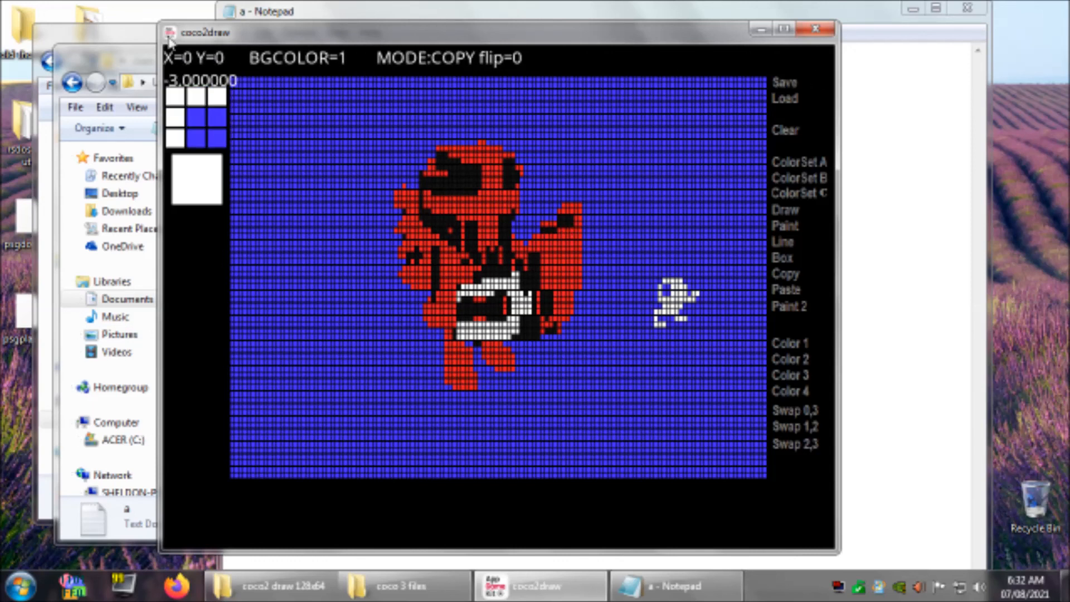